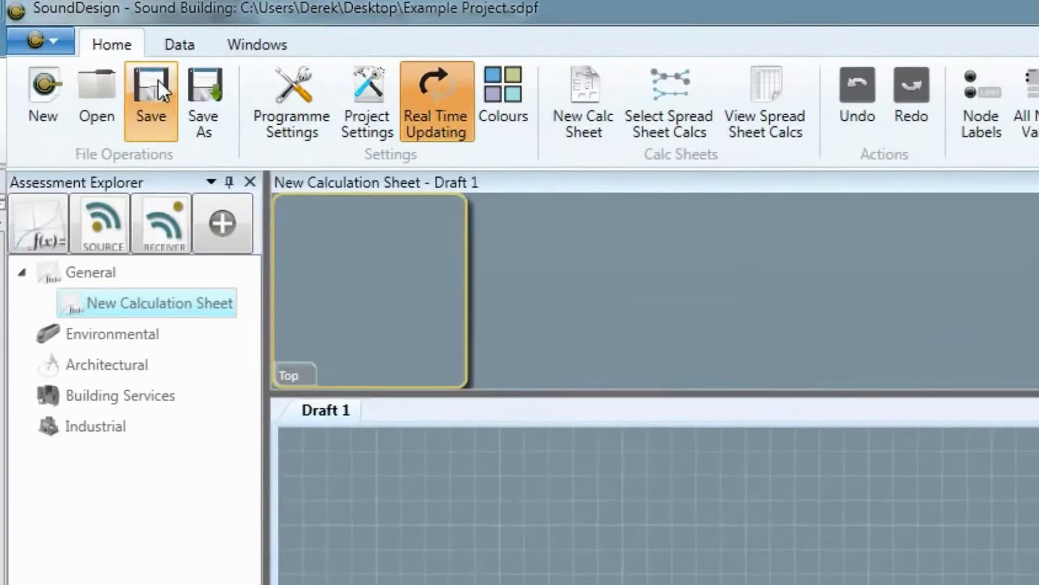
Change noise source EF-01 to the Nuaire MEVDV unit and save it as revision 1
click(79, 20)
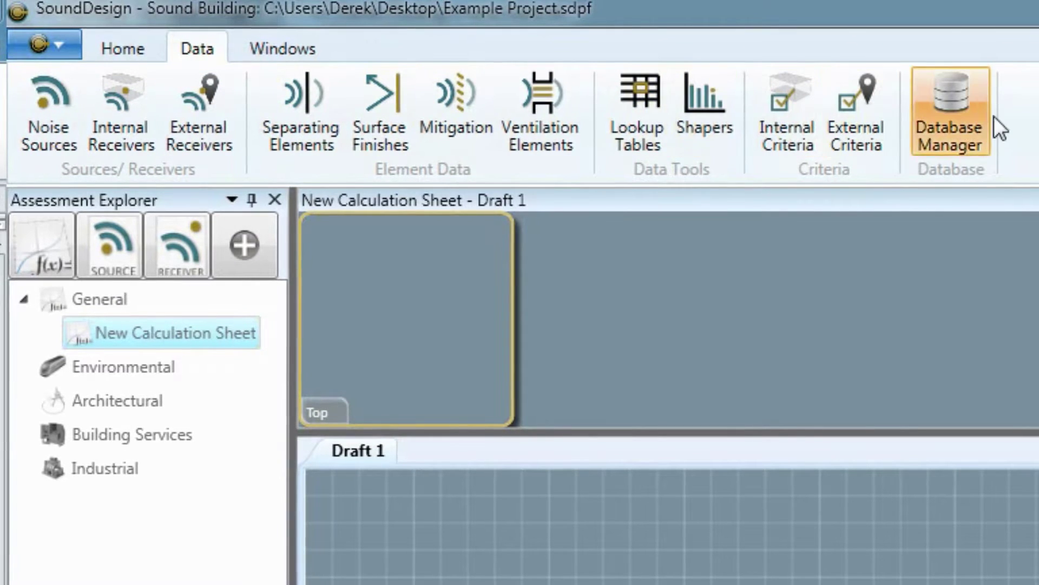
click(60, 141)
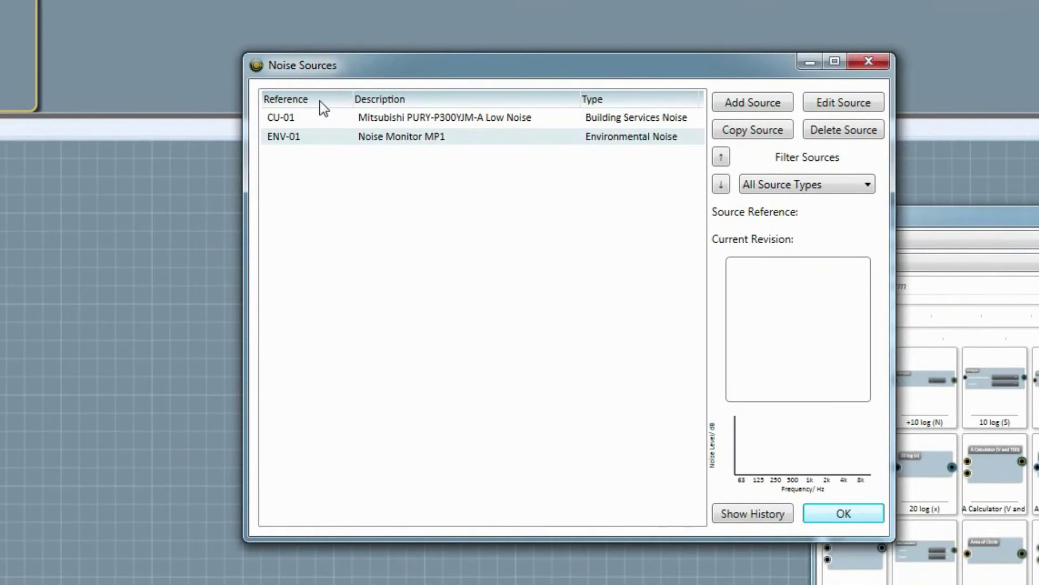
click(392, 120)
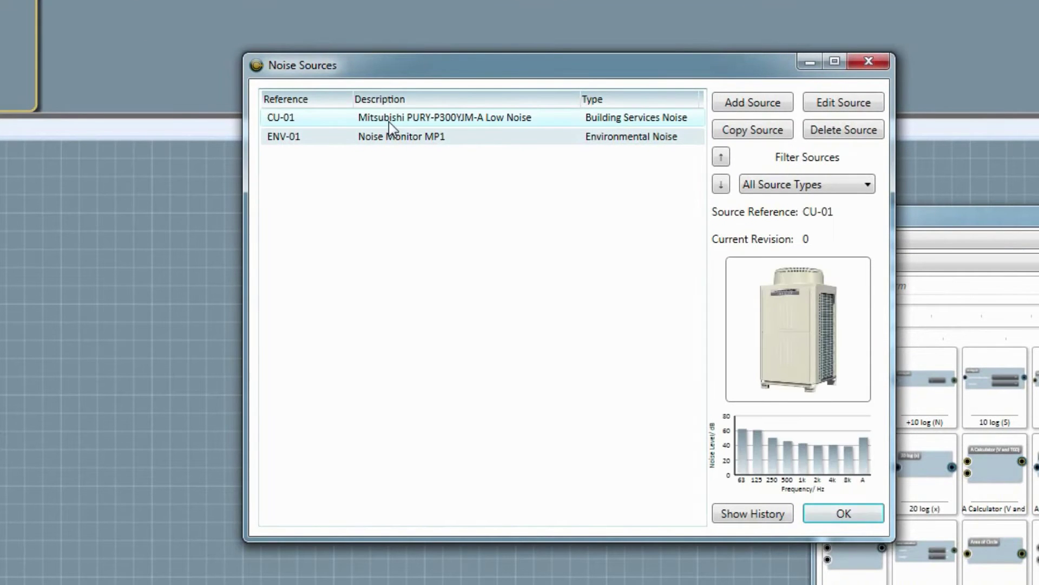
double_click(405, 124)
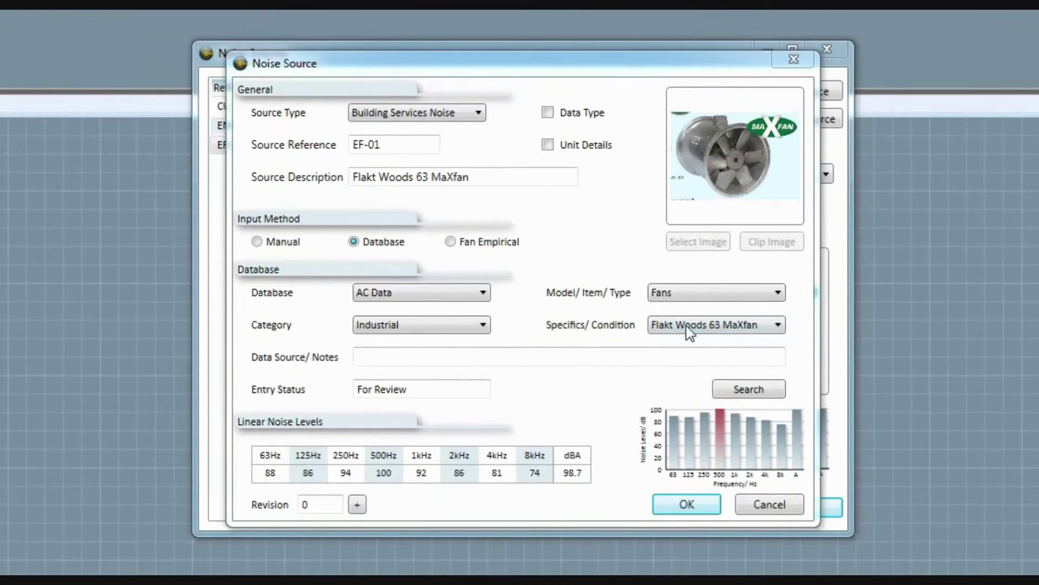
click(615, 313)
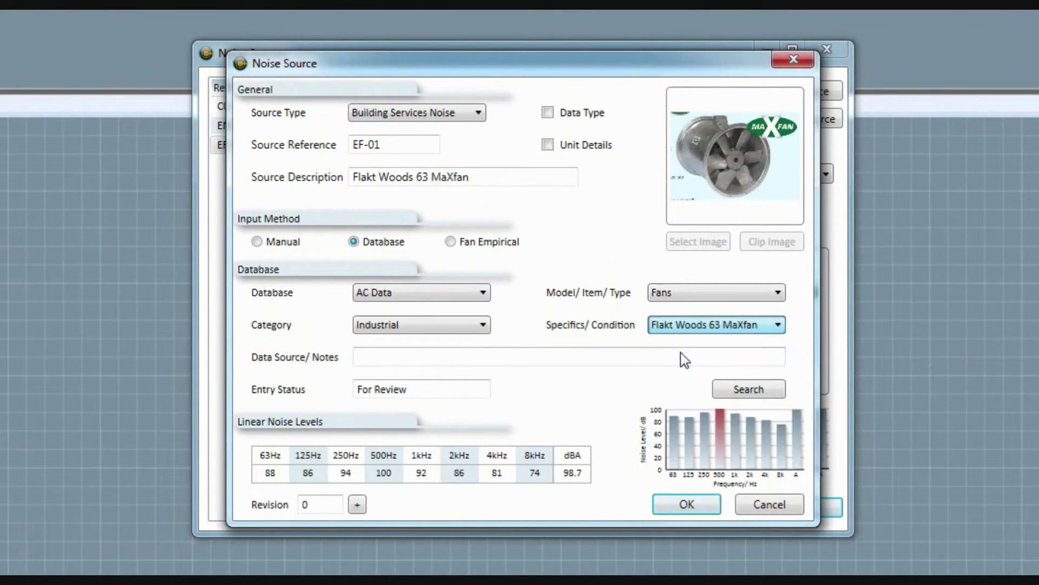
click(686, 356)
click(357, 504)
click(677, 506)
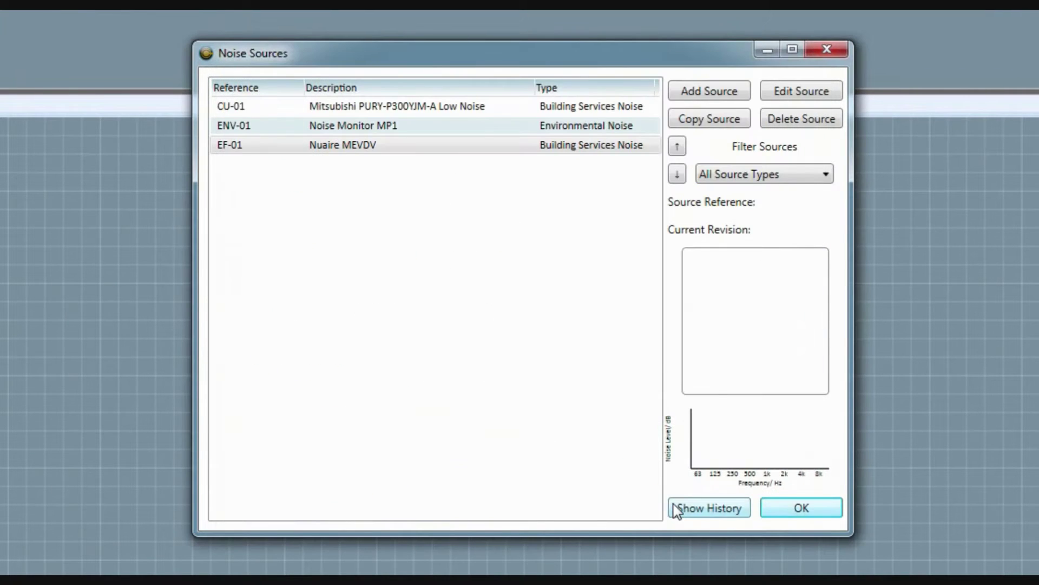
Review EF-01's revision history, stepping back to the earlier version and returning to the latest
click(518, 147)
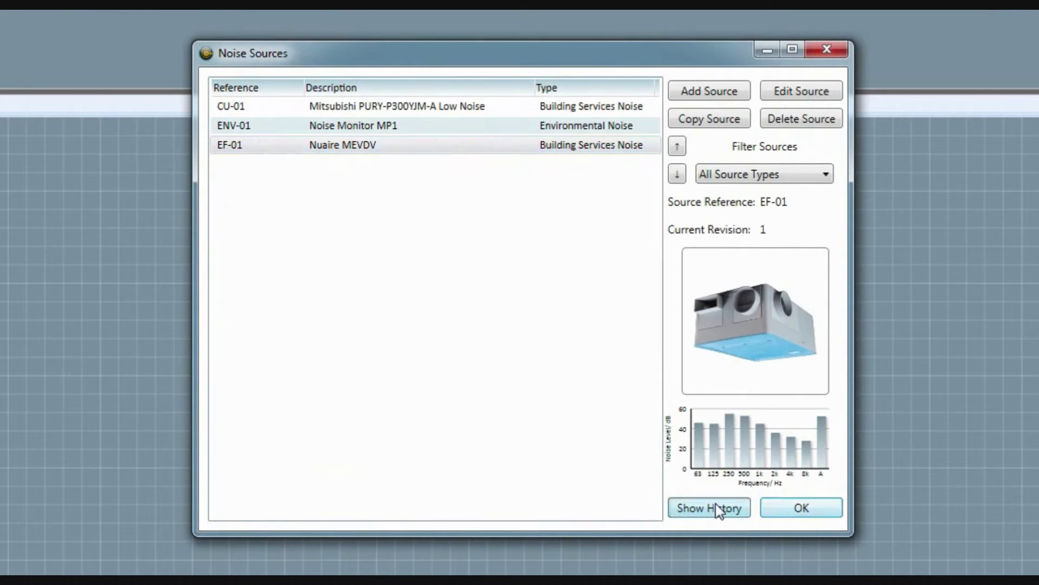
click(717, 507)
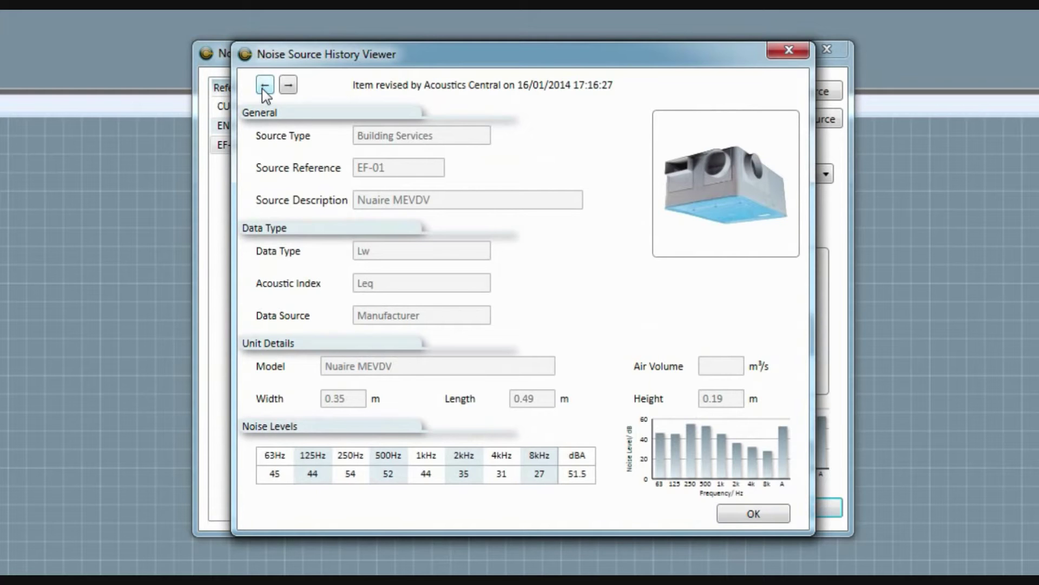
click(264, 87)
click(287, 85)
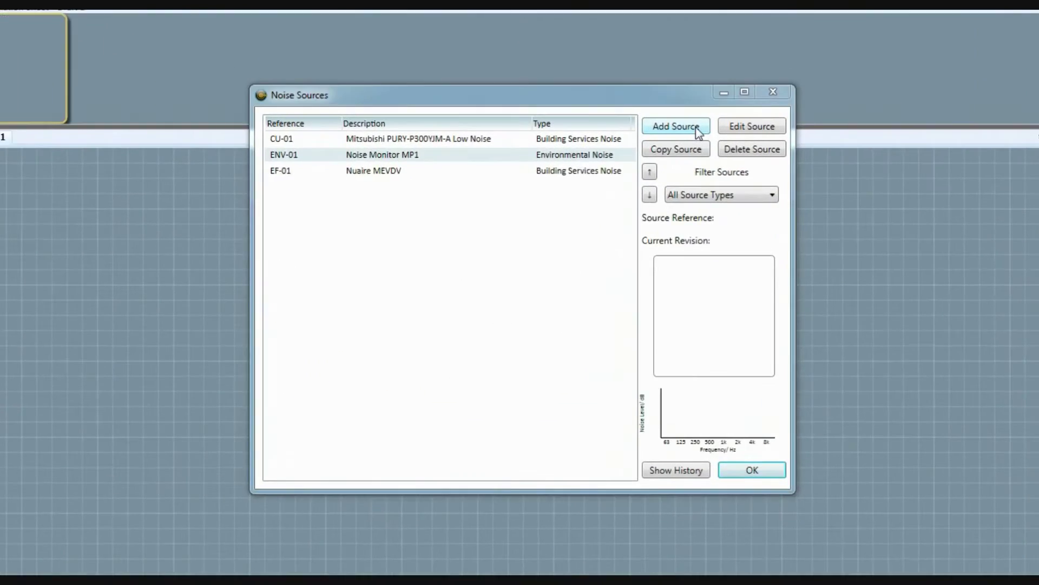
Add a database-sourced noise source, searching 'mi' and loading the Mitsubishi PURY-P300YJM-A data
click(643, 180)
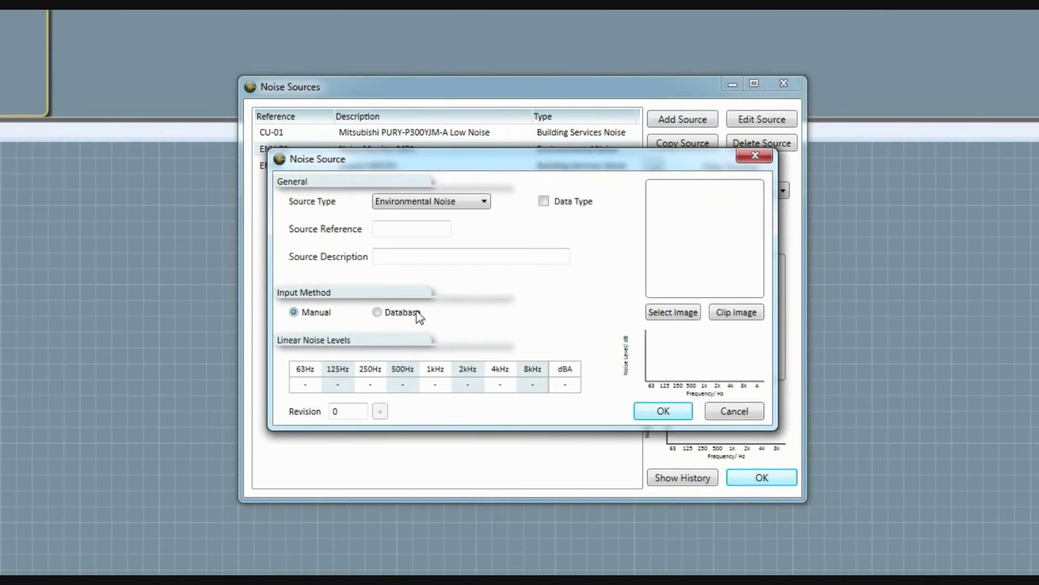
click(377, 312)
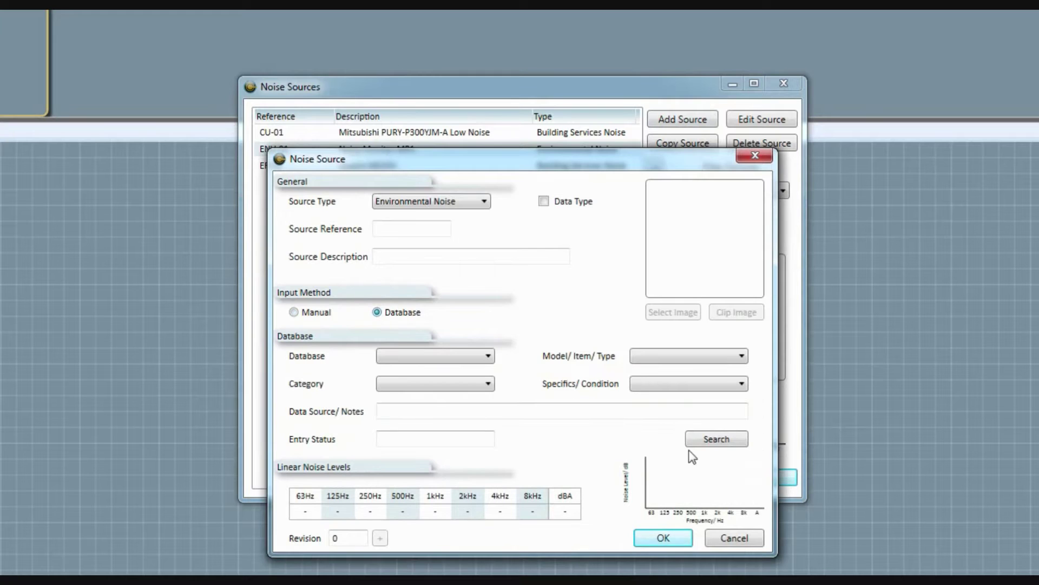
click(708, 445)
click(436, 208)
text(mi)
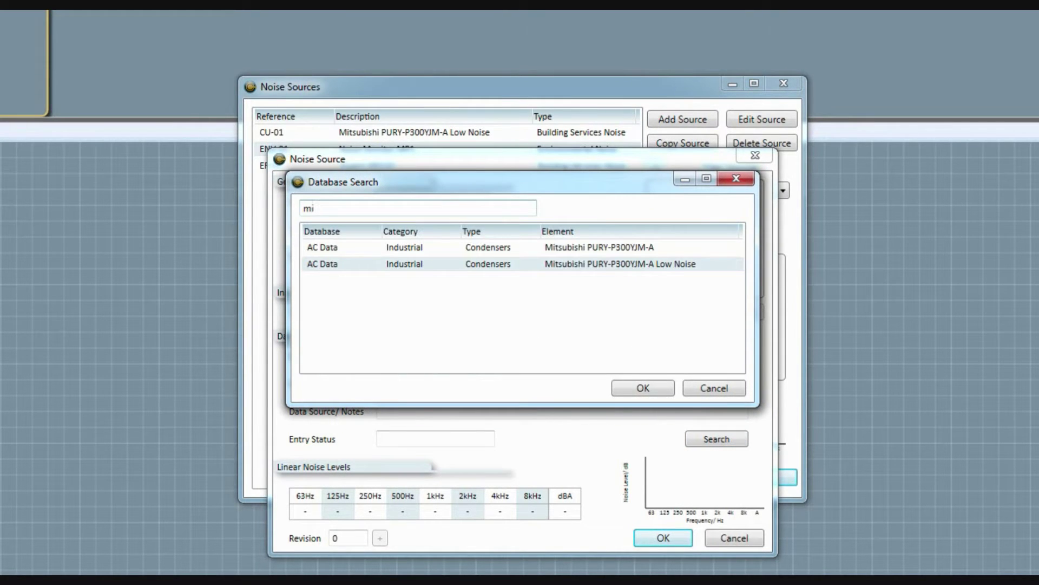
click(632, 247)
double_click(636, 250)
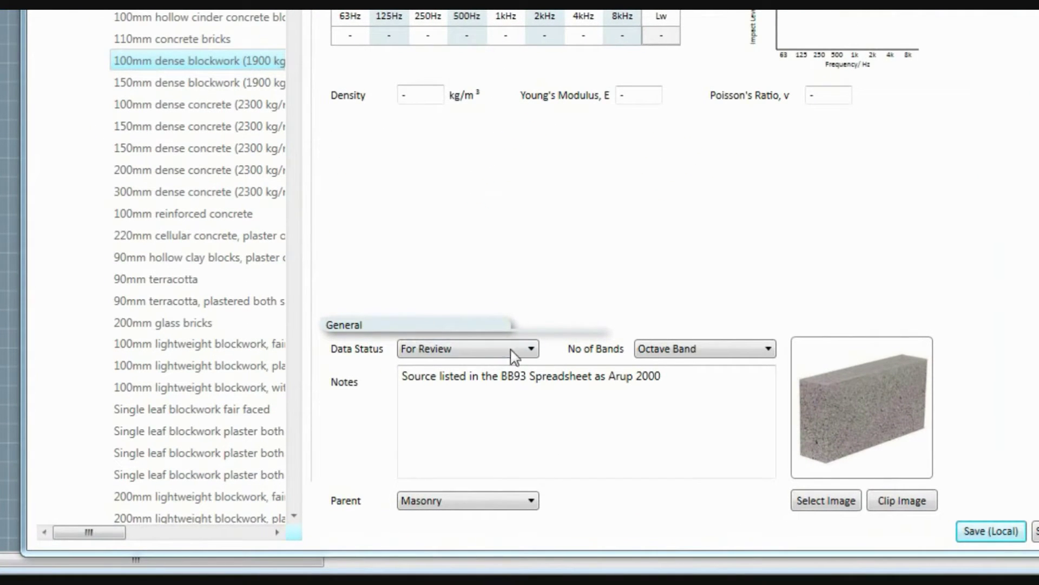
Set the 100mm dense blockwork entry's data status to Approved and view its change history
click(497, 352)
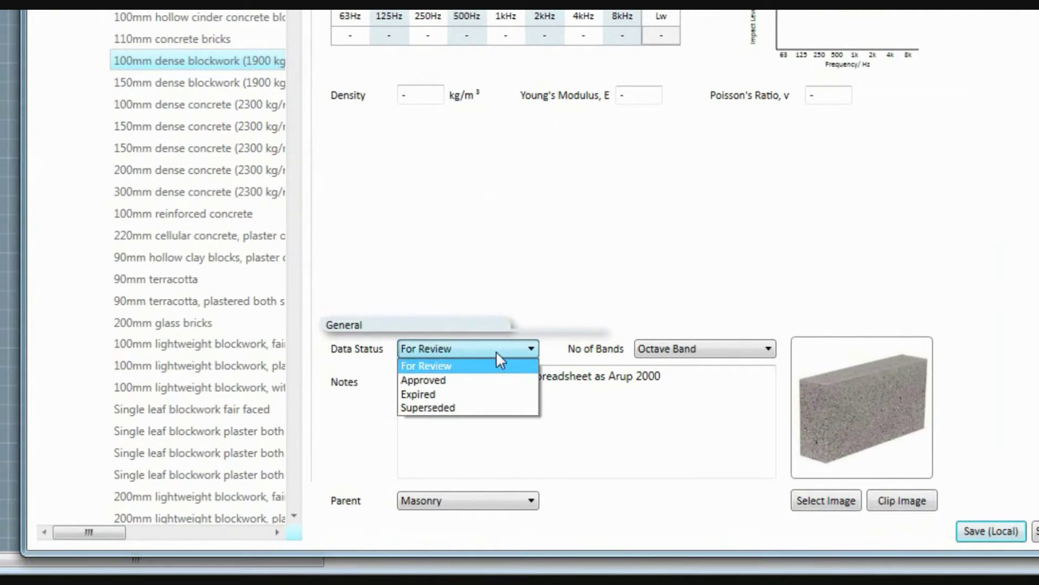
click(440, 383)
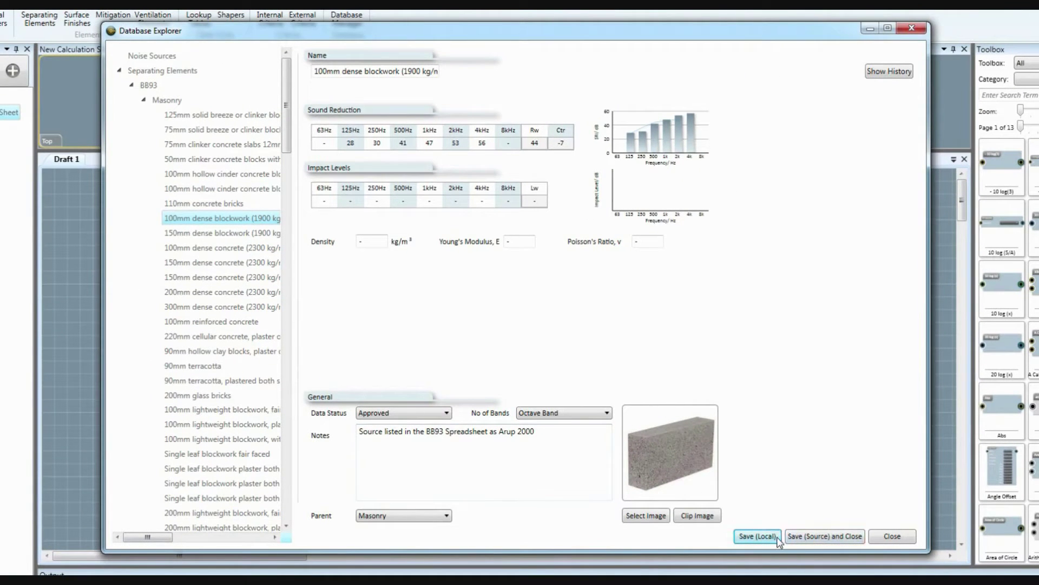
click(892, 73)
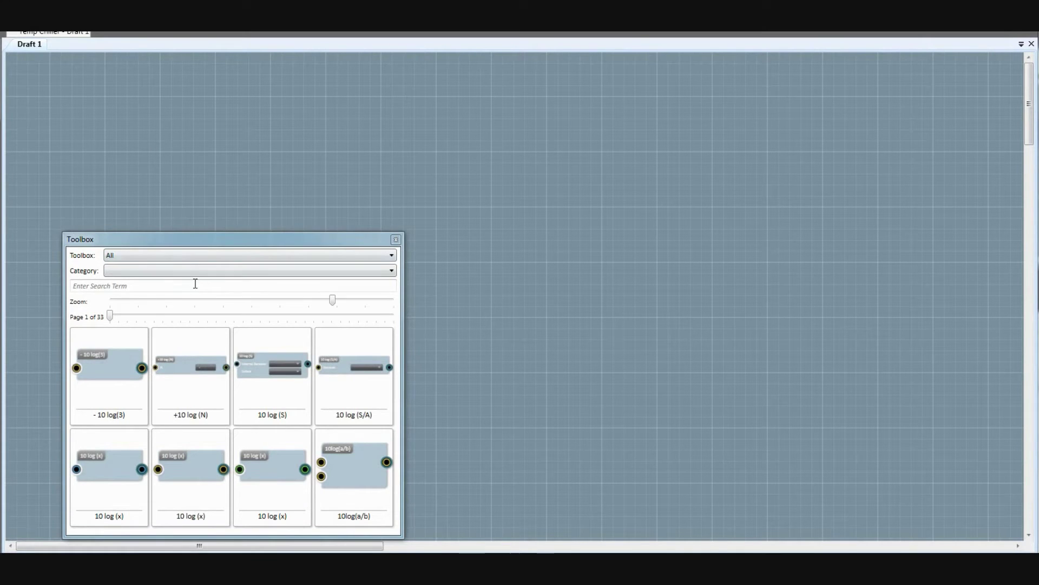
Place a Noise Source node on the sheet set to source EF-01
click(198, 285)
text(noi)
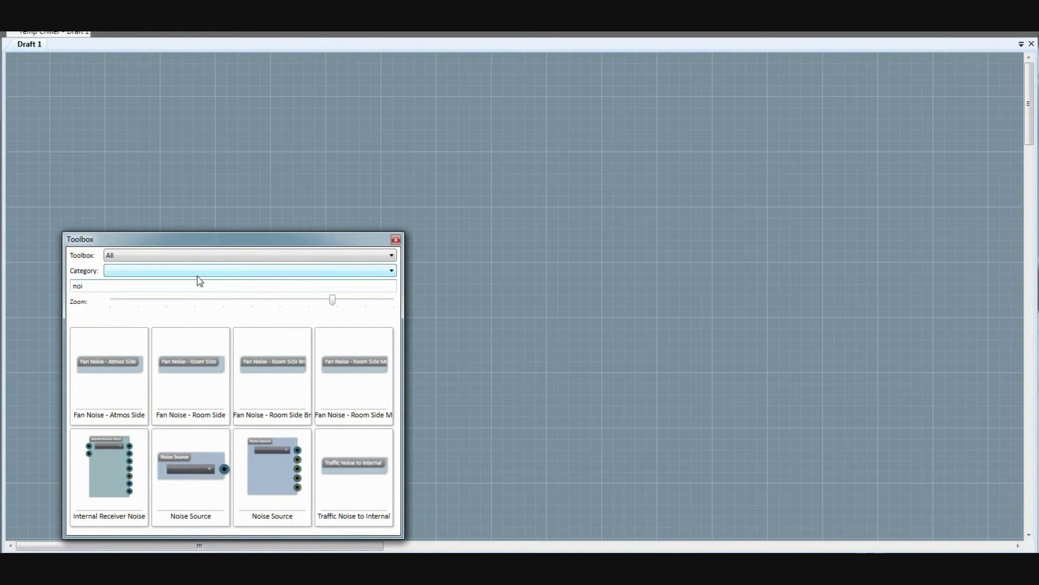
drag(191, 465, 73, 121)
click(73, 122)
click(71, 129)
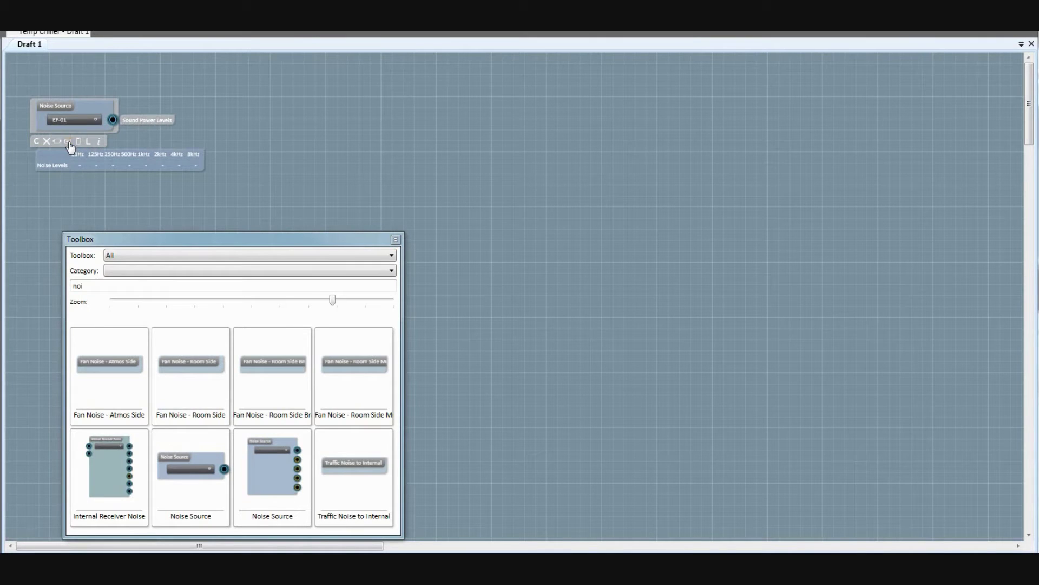
Add a Point Source Radiation Loss node with Hemispherical radiation
double_click(124, 285)
text(rad)
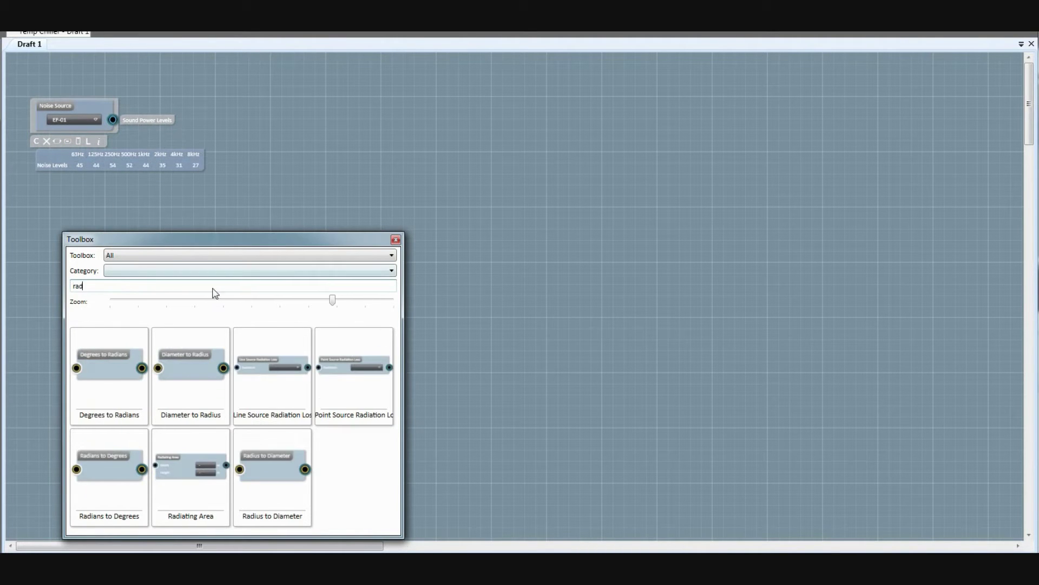
drag(353, 368, 142, 123)
click(326, 120)
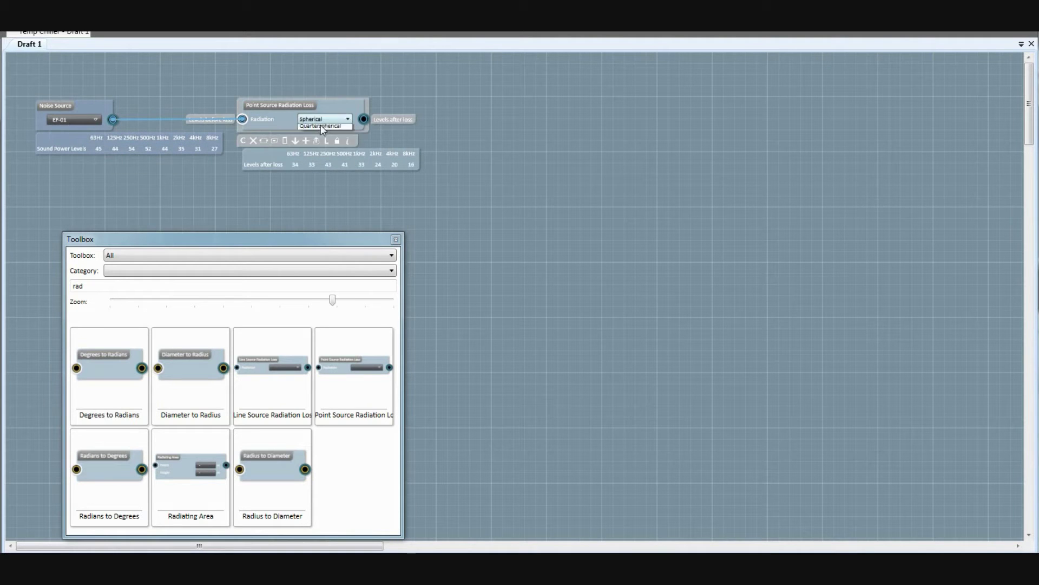
click(321, 134)
Add Point Source Distance Loss and Maekawa Screening Loss nodes after the radiation node
click(124, 286)
text(dis)
drag(109, 466, 482, 106)
drag(455, 117, 371, 120)
click(185, 286)
text(scr)
drag(191, 373, 576, 117)
Add a Facade Reflection node and an External Receiver at the chain's end, wiring each in
click(119, 290)
text(fac)
drag(353, 372, 903, 115)
drag(781, 123, 877, 123)
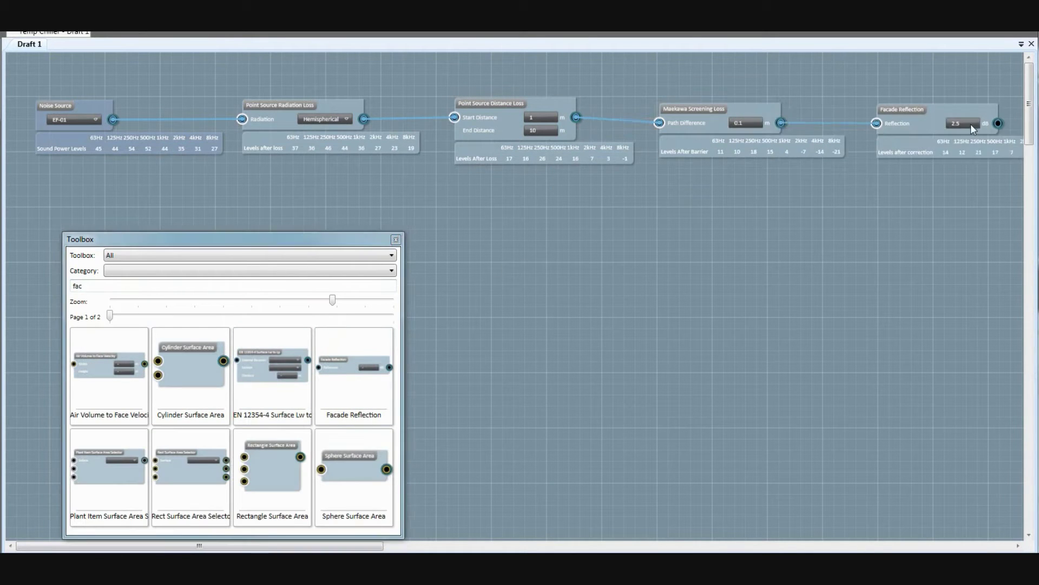
scroll(575, 256, right, 8)
click(206, 291)
text(ex)
drag(190, 373, 747, 117)
drag(581, 123, 708, 122)
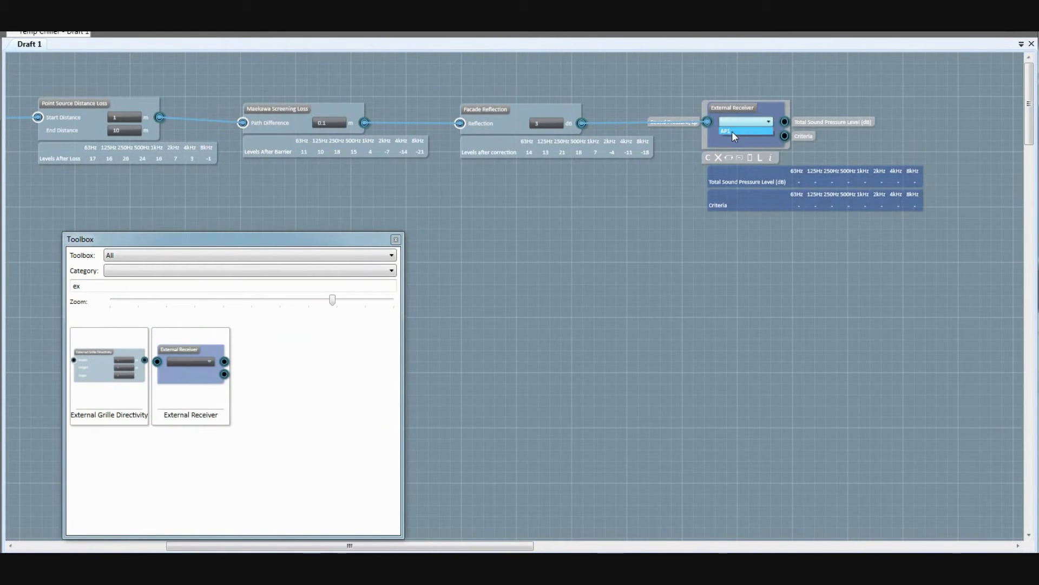
Add A-weighted and NR values to AP1's totals and criteria, with criteria shown to one decimal
scroll(806, 184, up, 3)
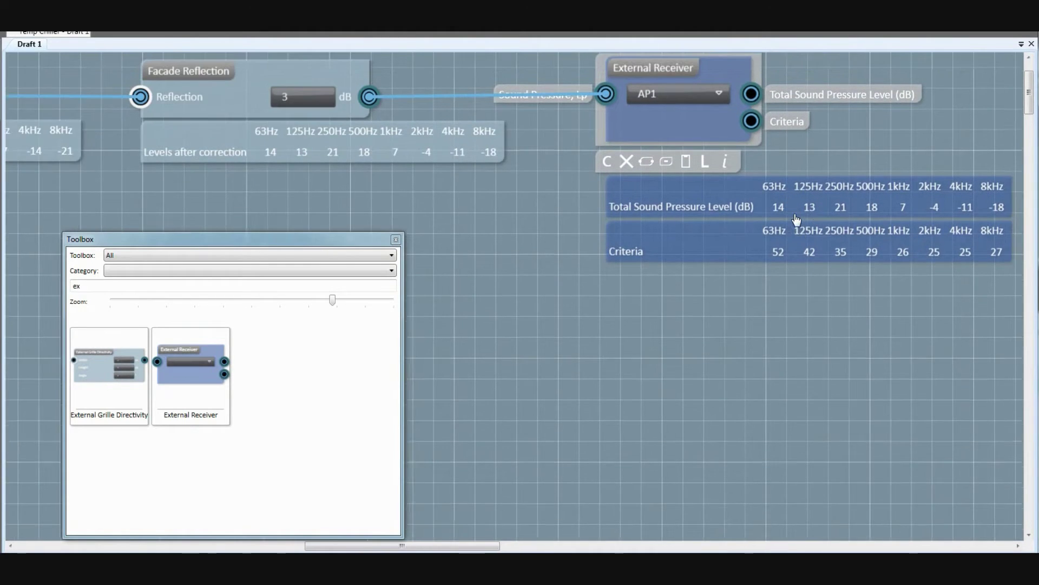
drag(351, 242, 288, 211)
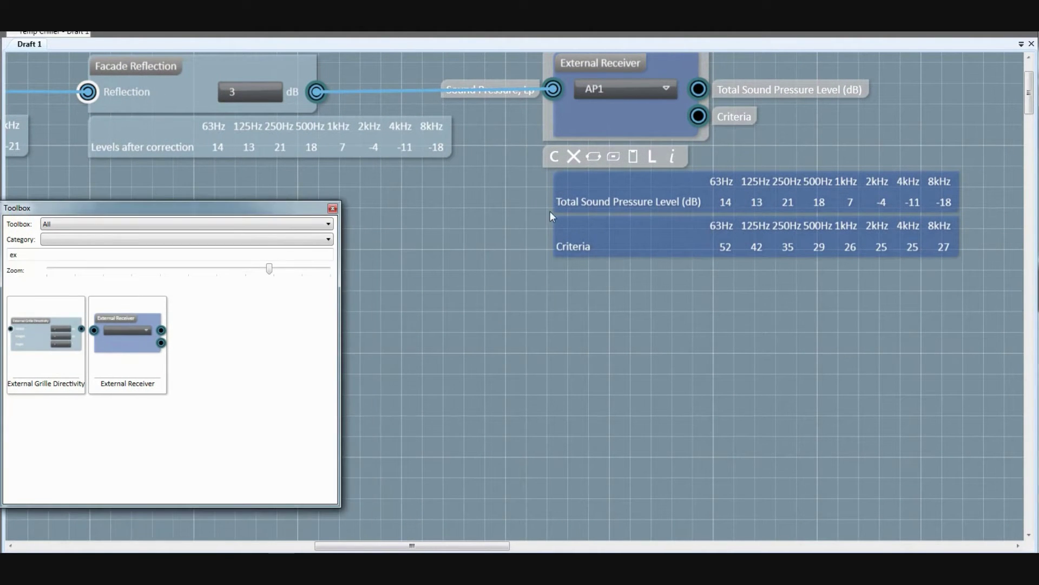
click(772, 206)
click(450, 194)
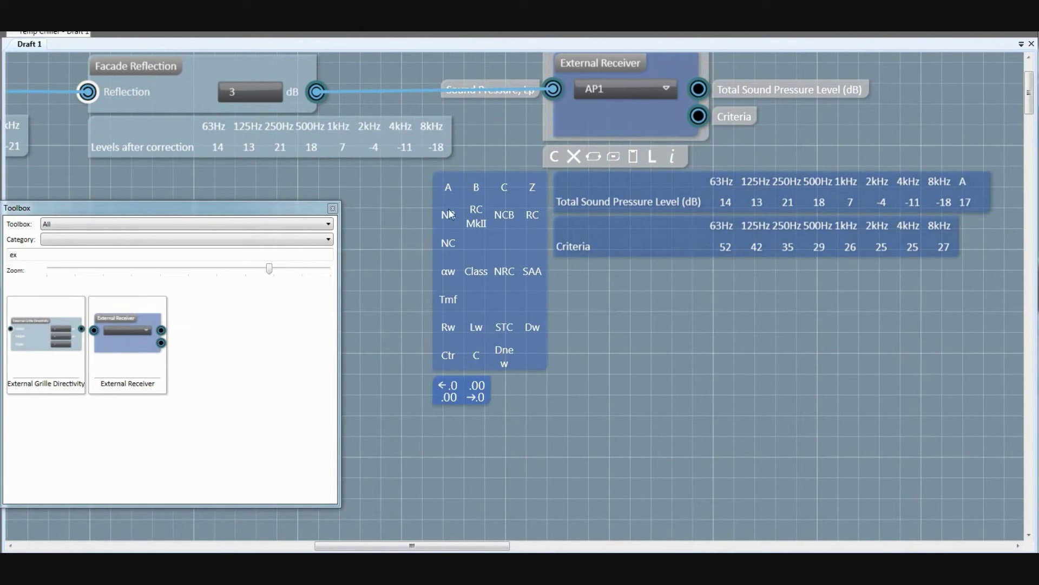
click(449, 214)
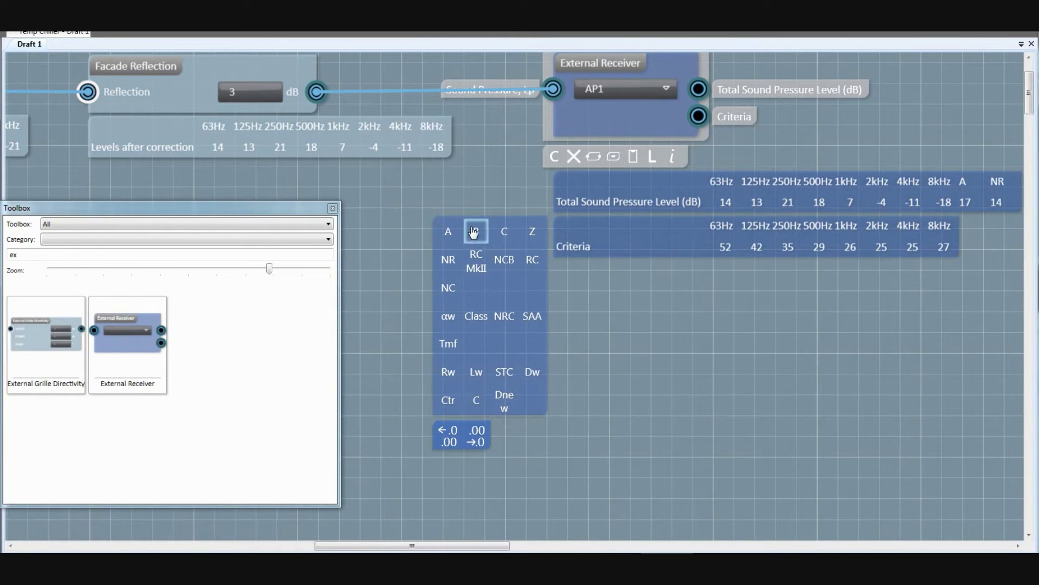
click(448, 232)
click(449, 260)
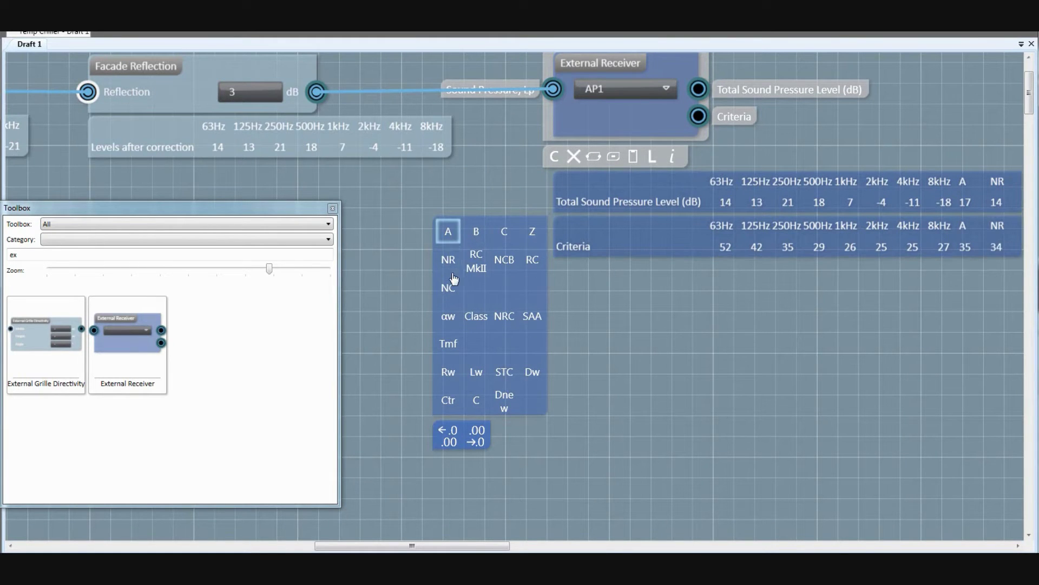
click(449, 440)
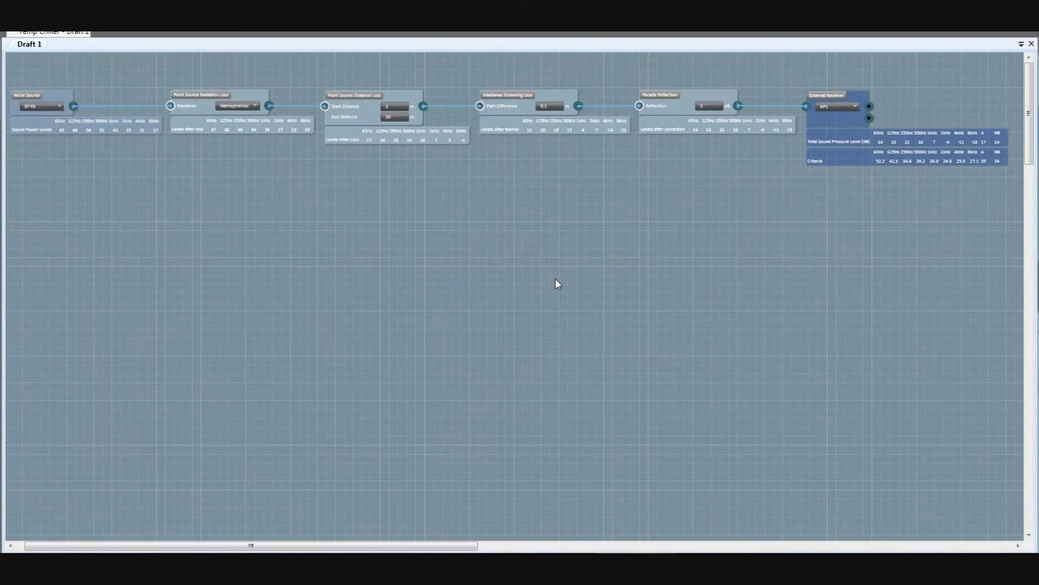
Copy the four-node distance-to-receiver chain and paste two copies stacked below the original
drag(1022, 186, 326, 77)
key(ctrl+c)
key(ctrl+v)
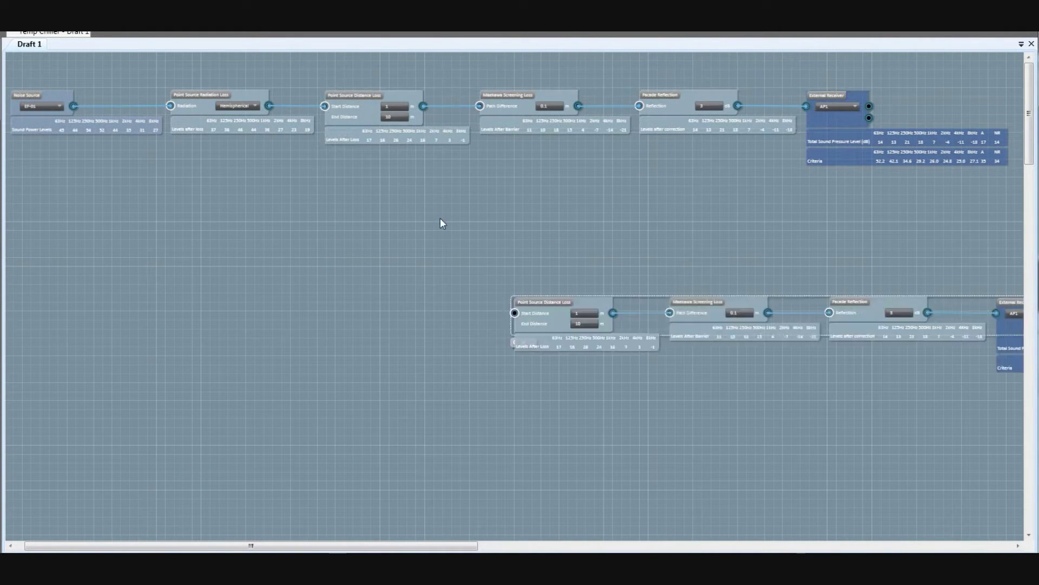
drag(529, 297, 339, 201)
key(ctrl+v)
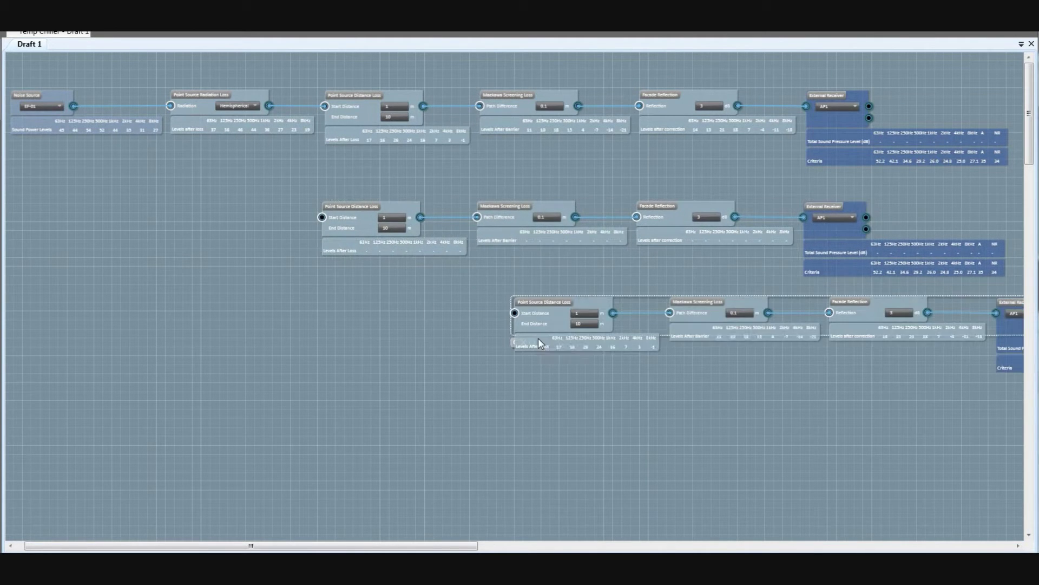
drag(547, 304, 334, 337)
Wire the radiation loss output into the second and third chains
click(316, 186)
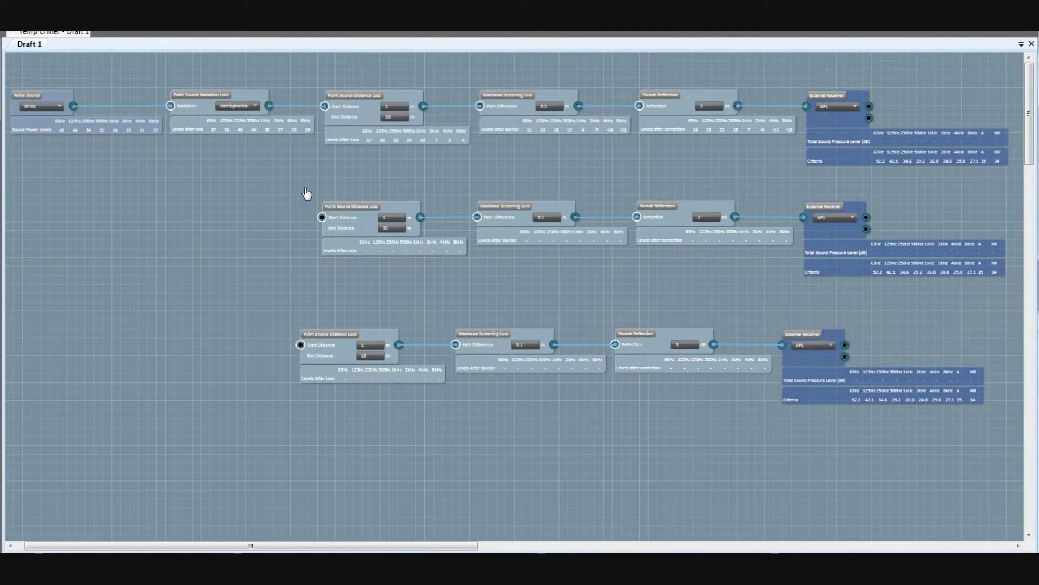
drag(317, 202, 322, 217)
drag(296, 330, 300, 343)
Place an EF-01 Noise Source block and a duplicate positioned below it
mouse_move(824, 219)
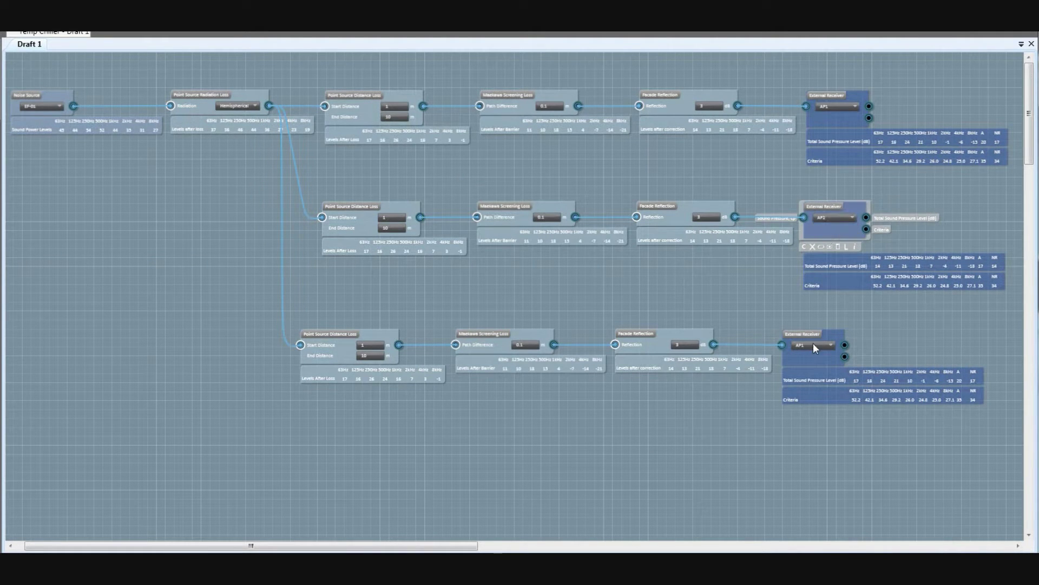
double_click(804, 363)
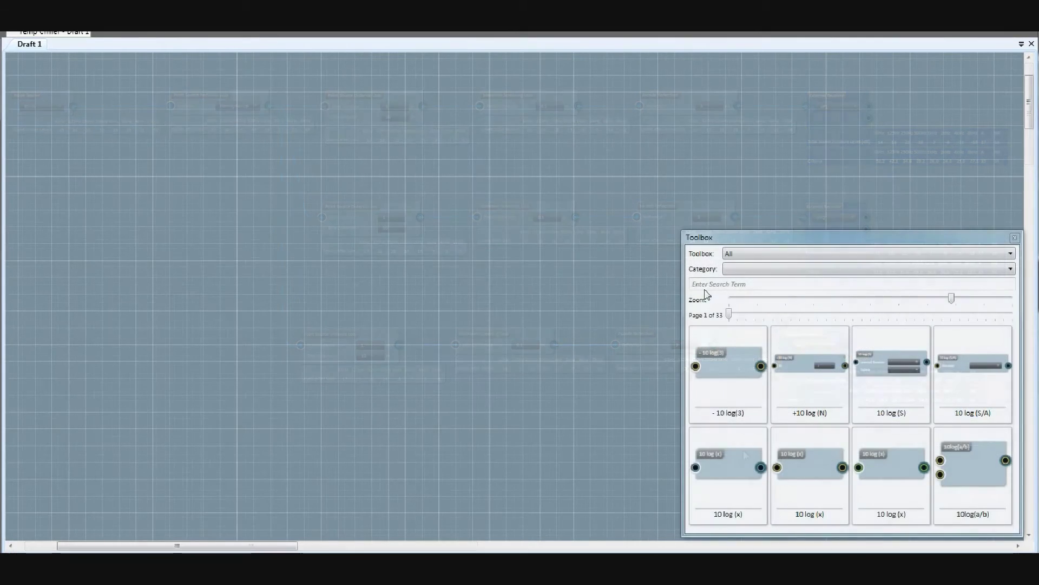
text(nois)
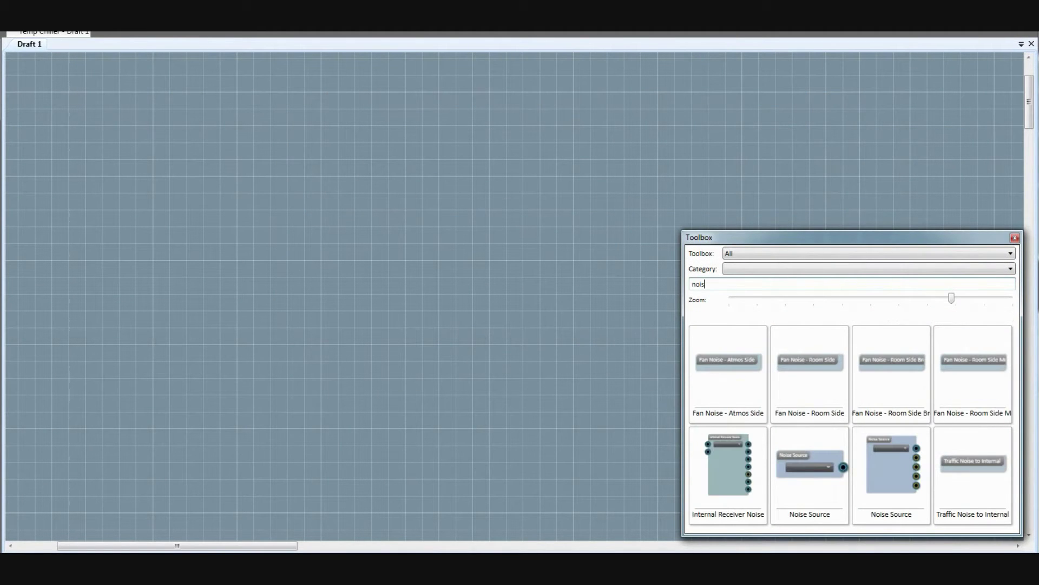
drag(810, 467, 152, 172)
click(152, 173)
click(134, 203)
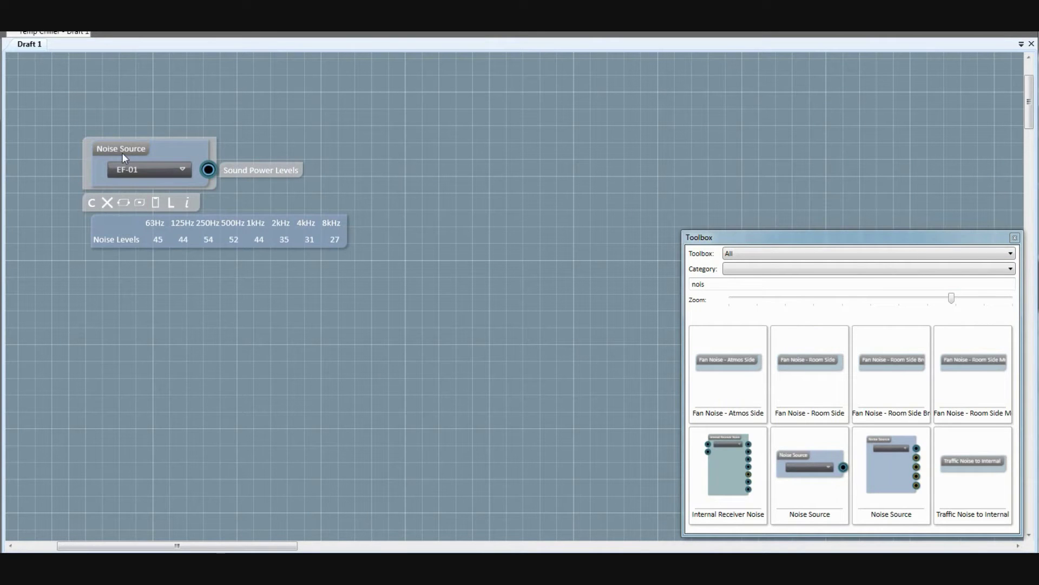
key(ctrl+c)
key(ctrl+v)
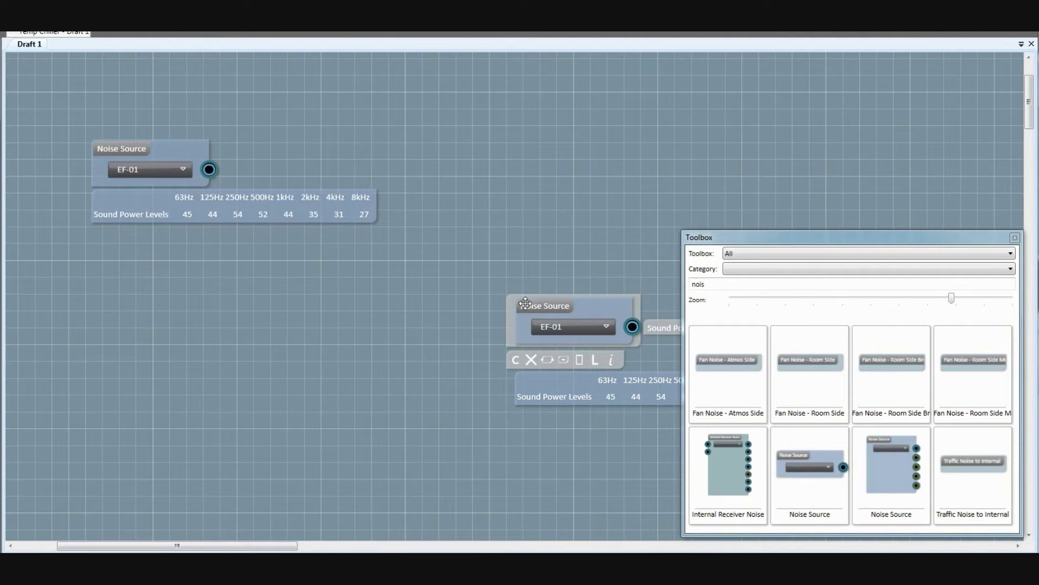
drag(525, 303, 103, 266)
Add a Log Sum block to the sheet via the 'log s' search
double_click(719, 288)
key(BackSpace)
text(log s)
drag(810, 367, 500, 238)
Wire the first Noise Source into Log Sum, then add a Search Lookup on Unlined Rect Duct Losses
drag(212, 169, 414, 170)
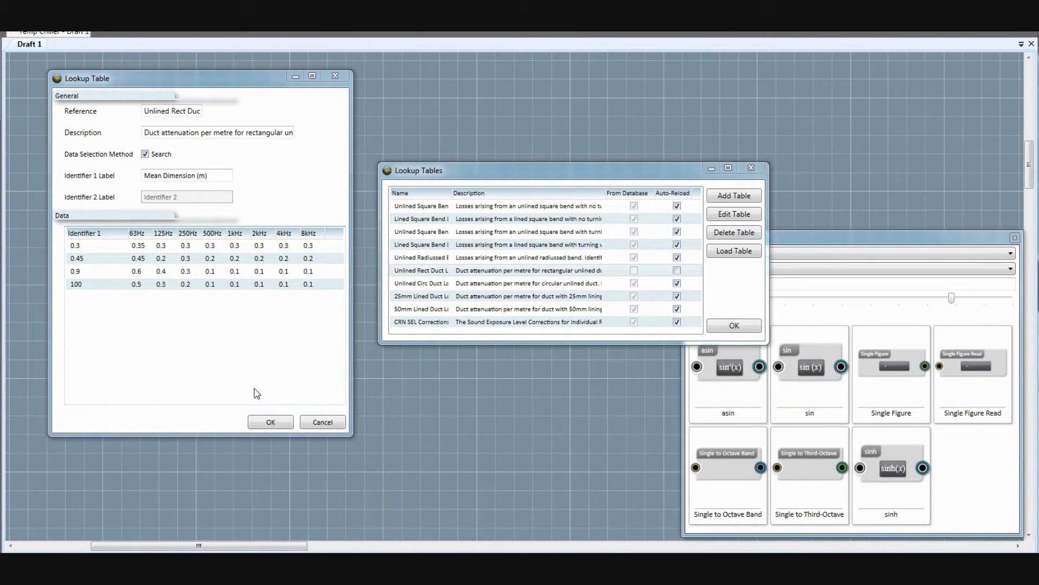
click(270, 422)
click(751, 167)
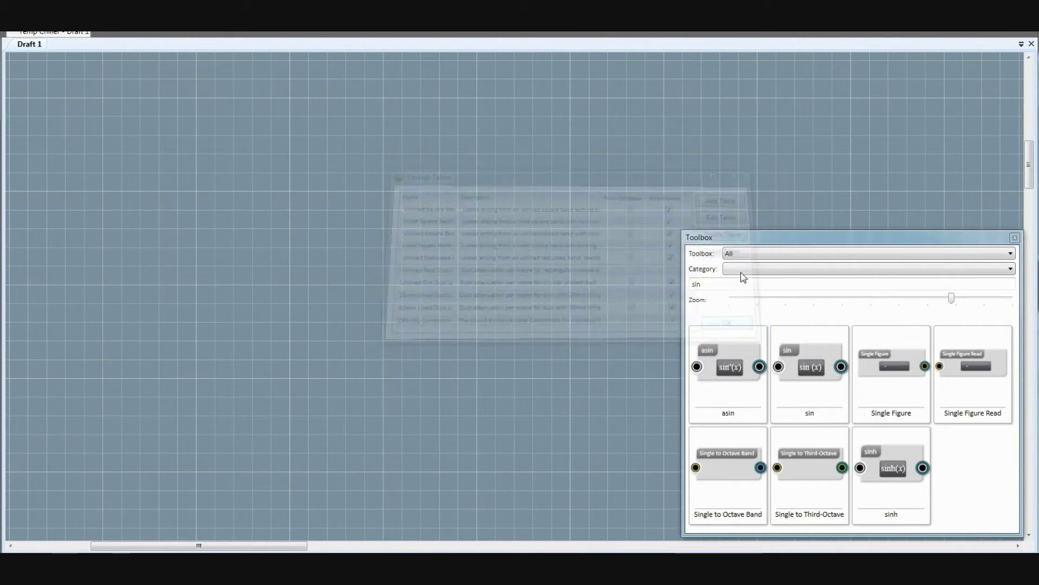
double_click(731, 282)
text(loo)
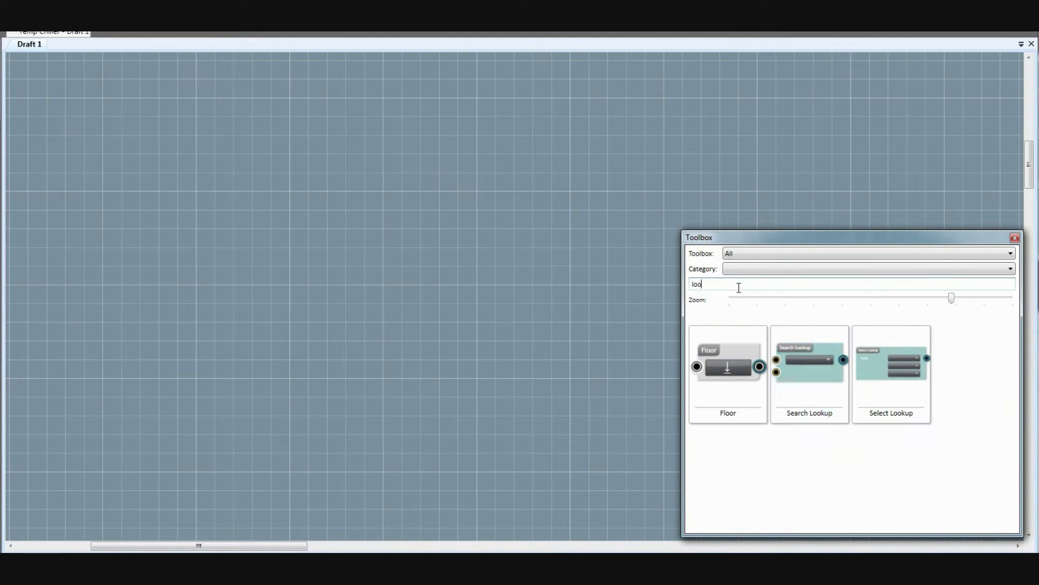
drag(810, 363, 385, 227)
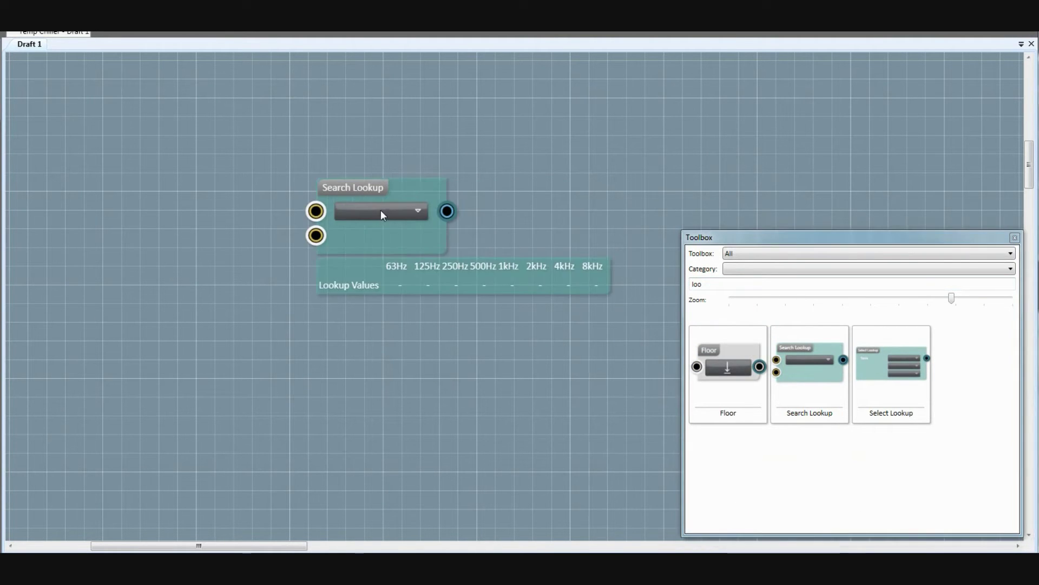
click(383, 211)
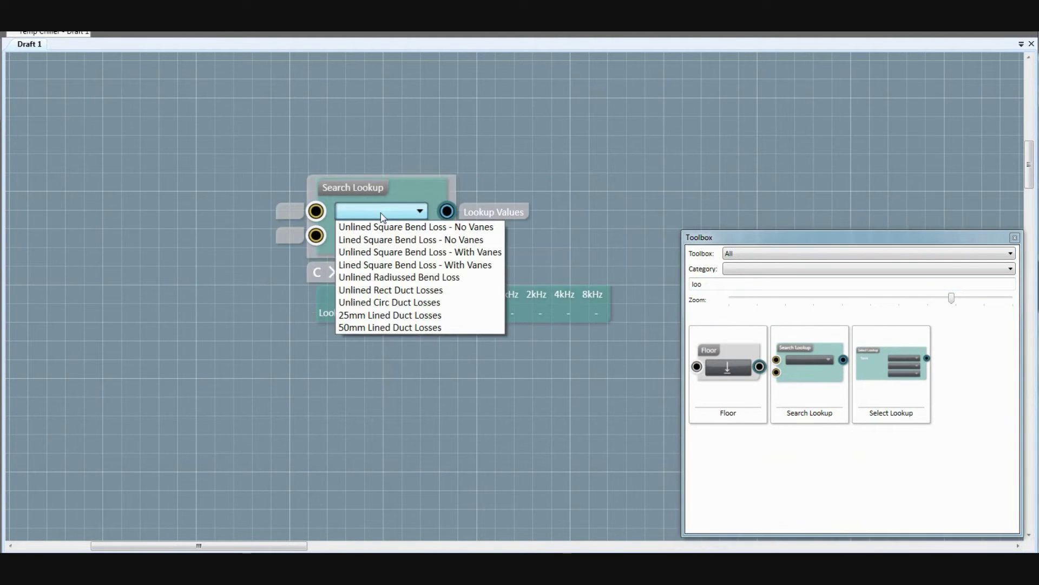
click(386, 291)
Feed the lookup from a Single Figure block with value 0.4
double_click(744, 284)
text(sin)
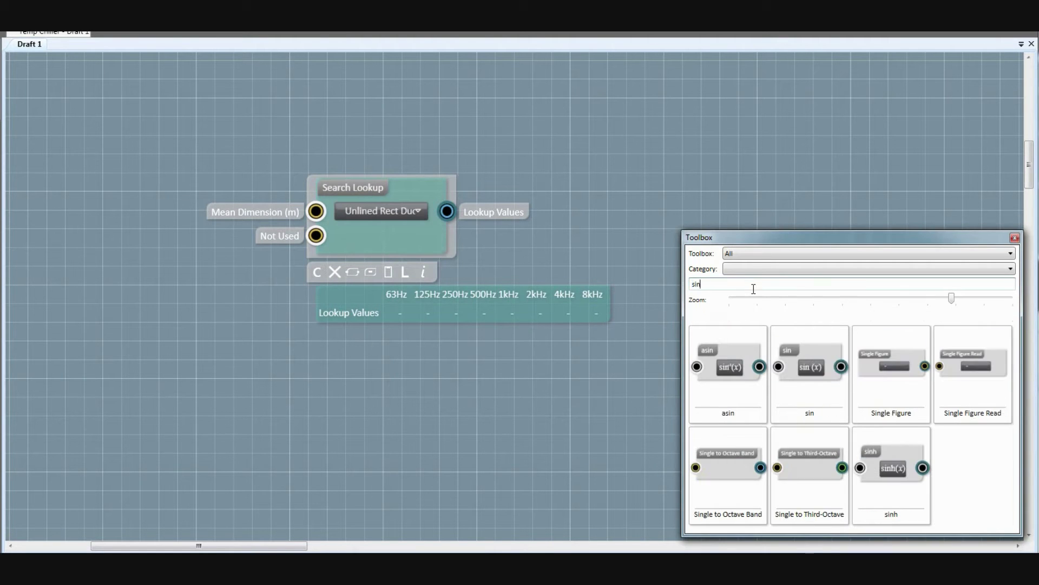
drag(891, 374, 315, 211)
click(125, 223)
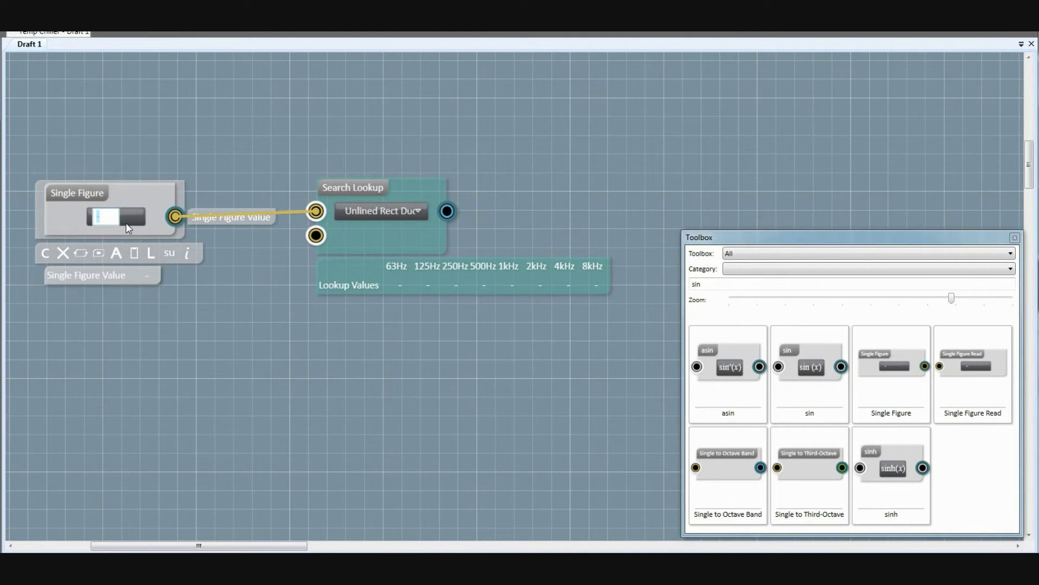
key(Return)
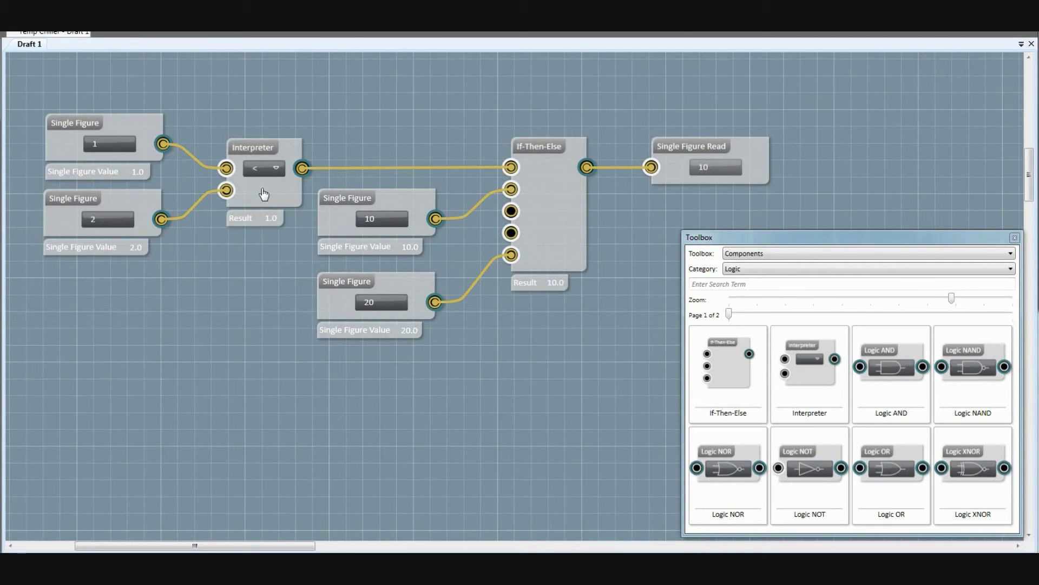
Set the Interpreter comparison to ≤ after trying > and =, and switch radiation to Spherical
click(260, 169)
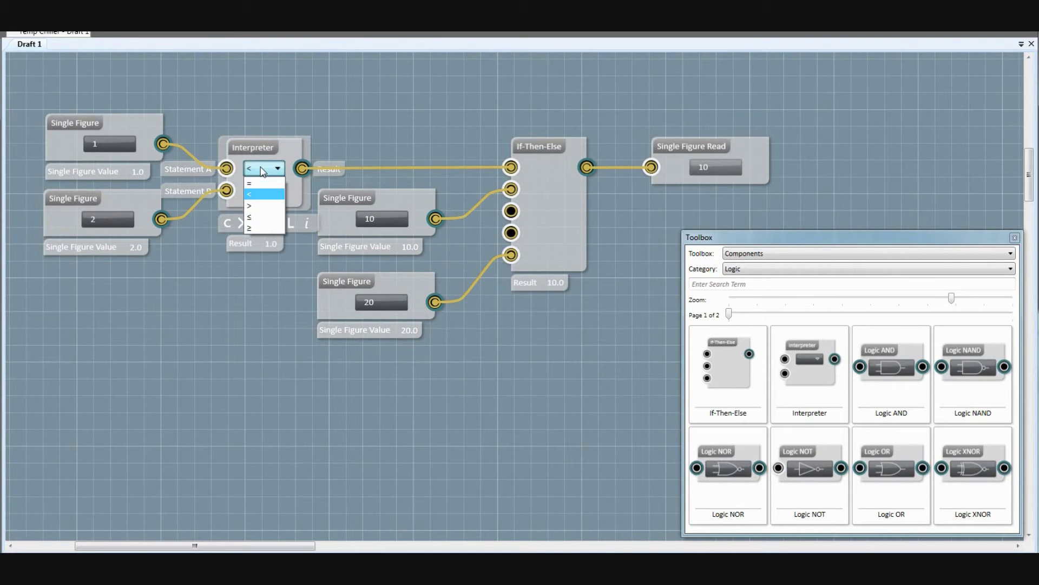
click(262, 206)
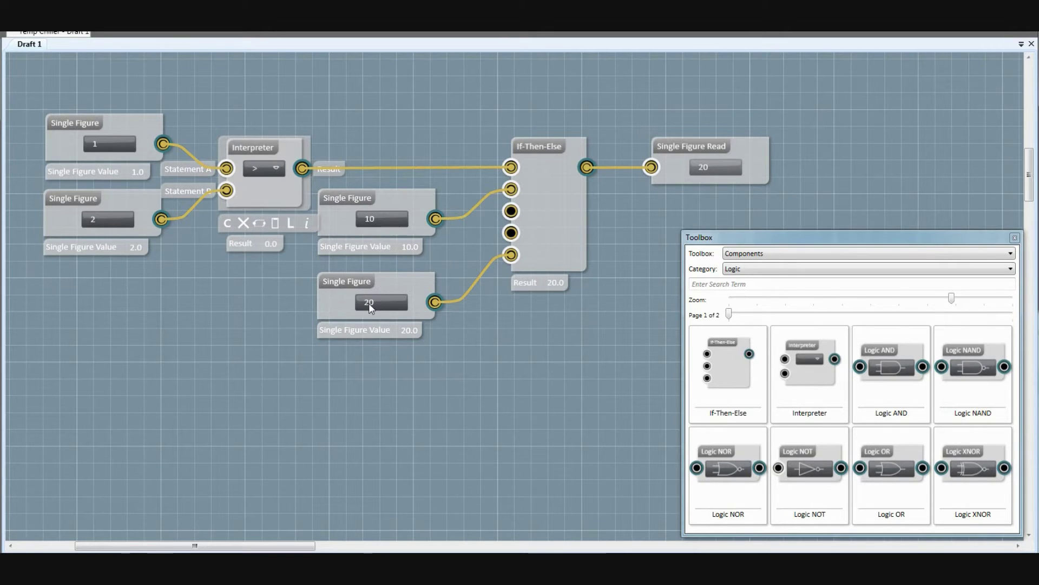
click(260, 168)
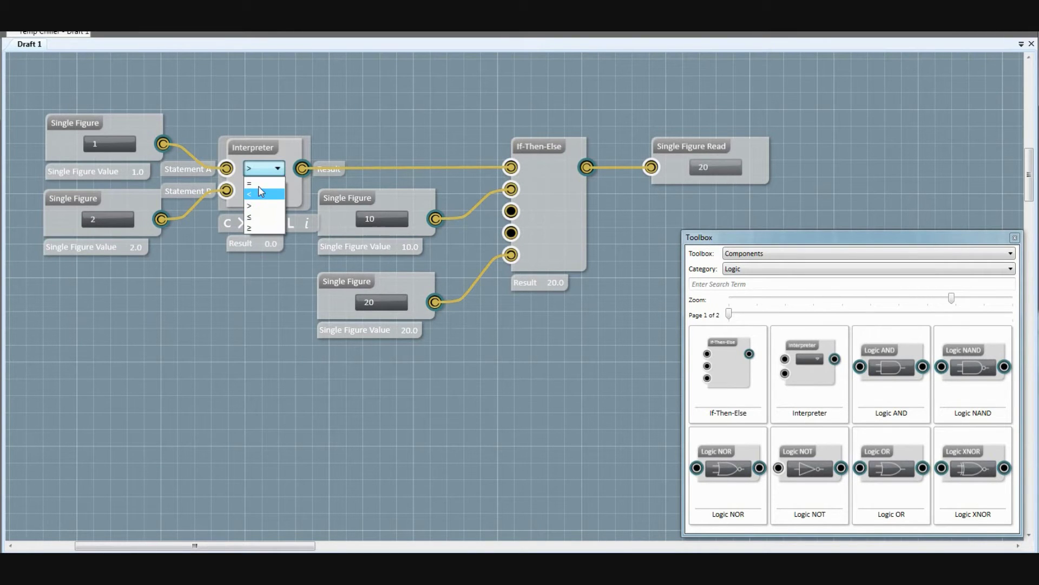
click(259, 184)
click(261, 170)
click(255, 216)
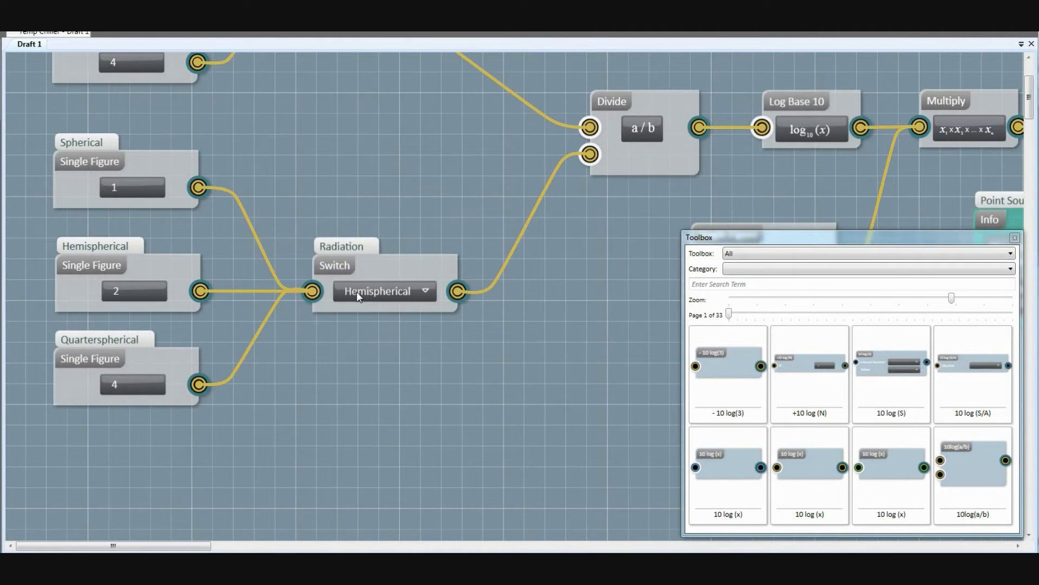
click(358, 295)
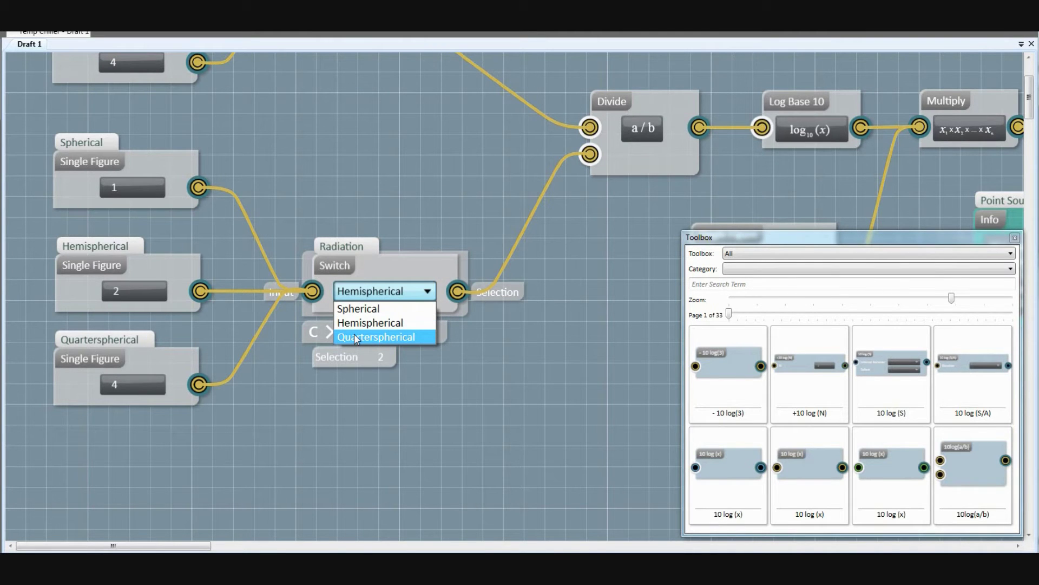
click(356, 309)
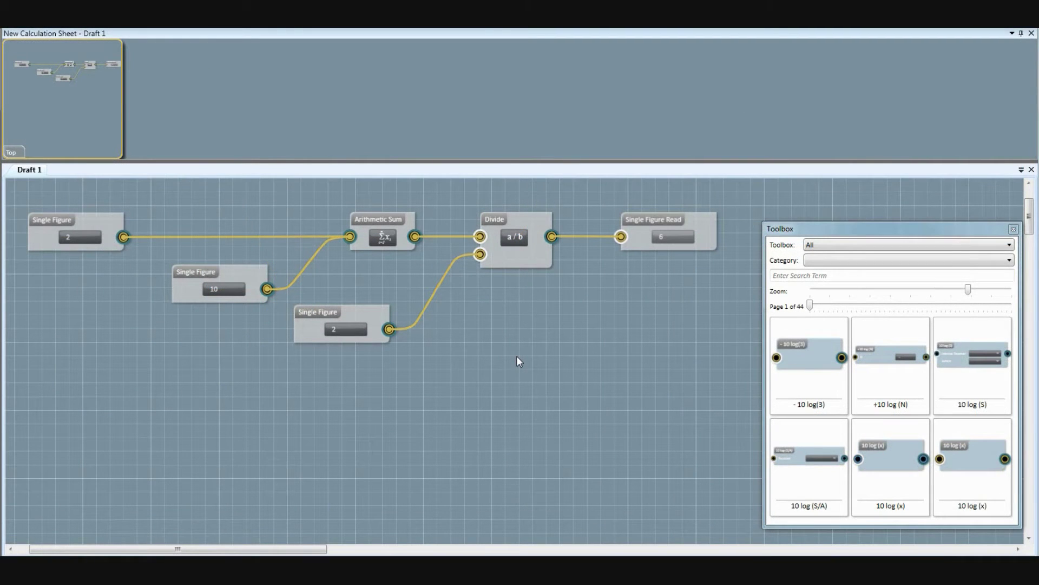
Group the sum, divide and value nodes into a New Container, inspect it, then duplicate it
drag(591, 384, 138, 191)
click(199, 355)
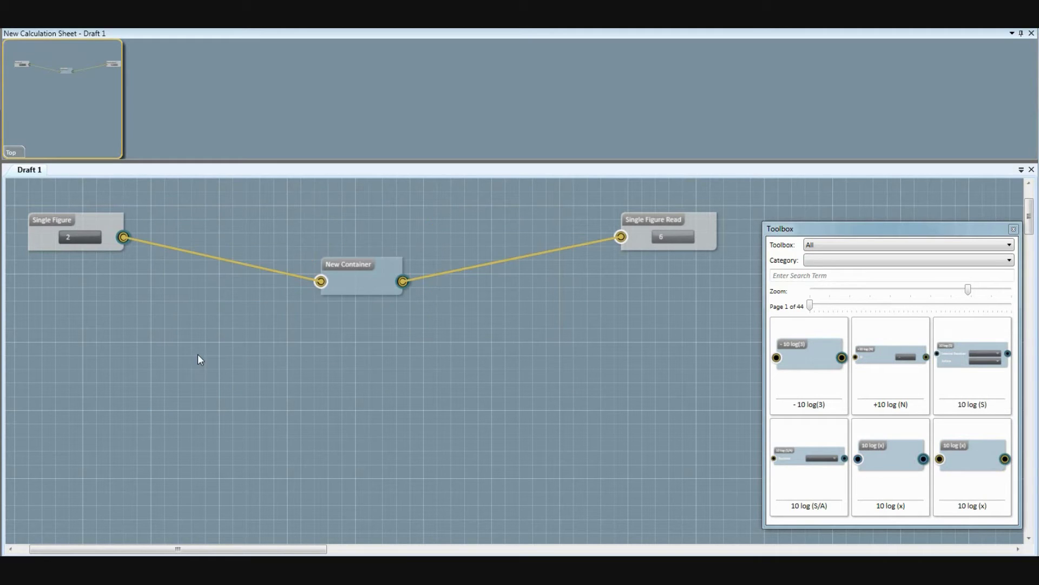
drag(329, 268, 338, 228)
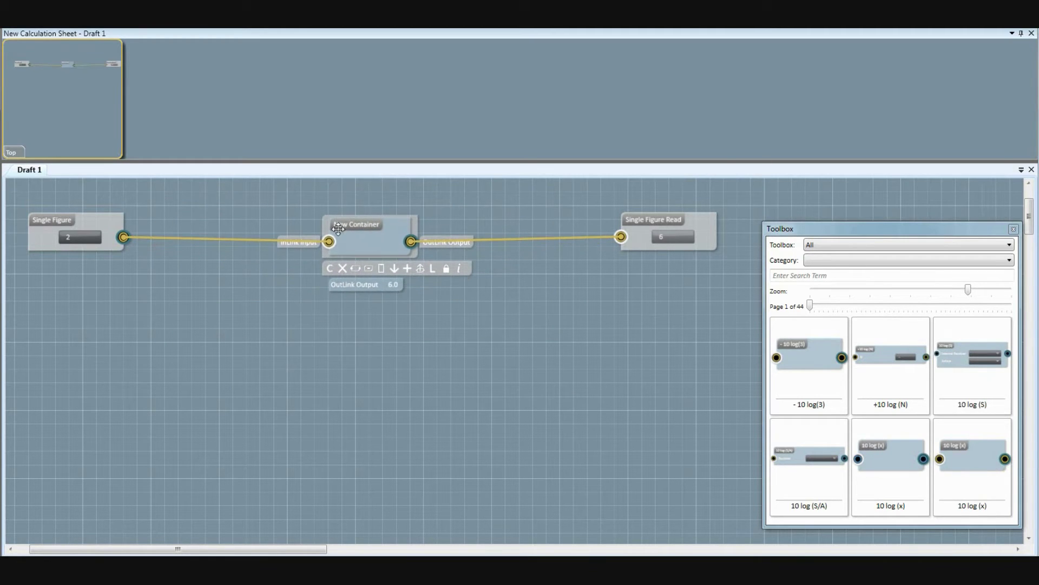
click(395, 268)
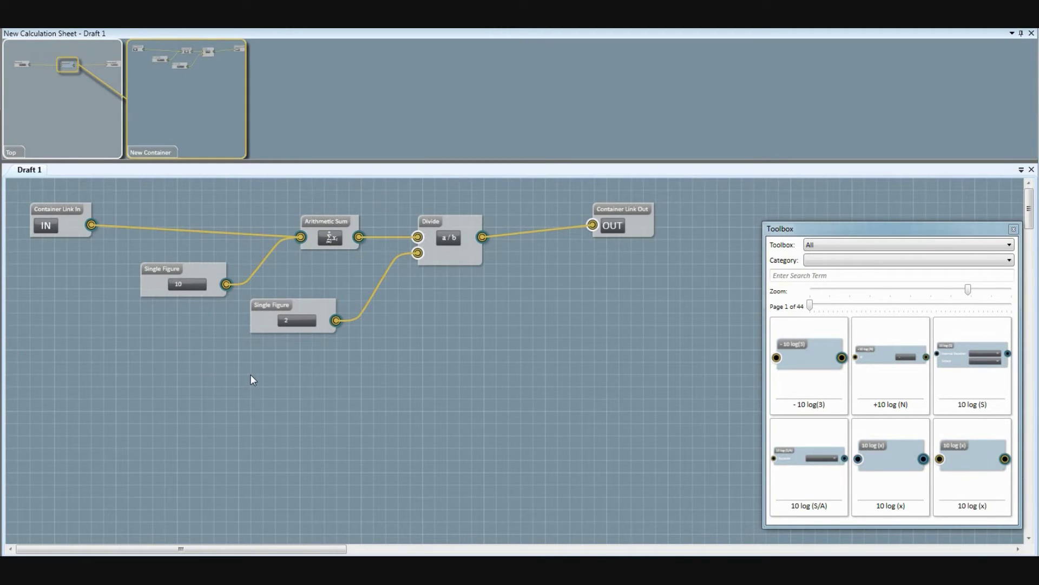
click(62, 94)
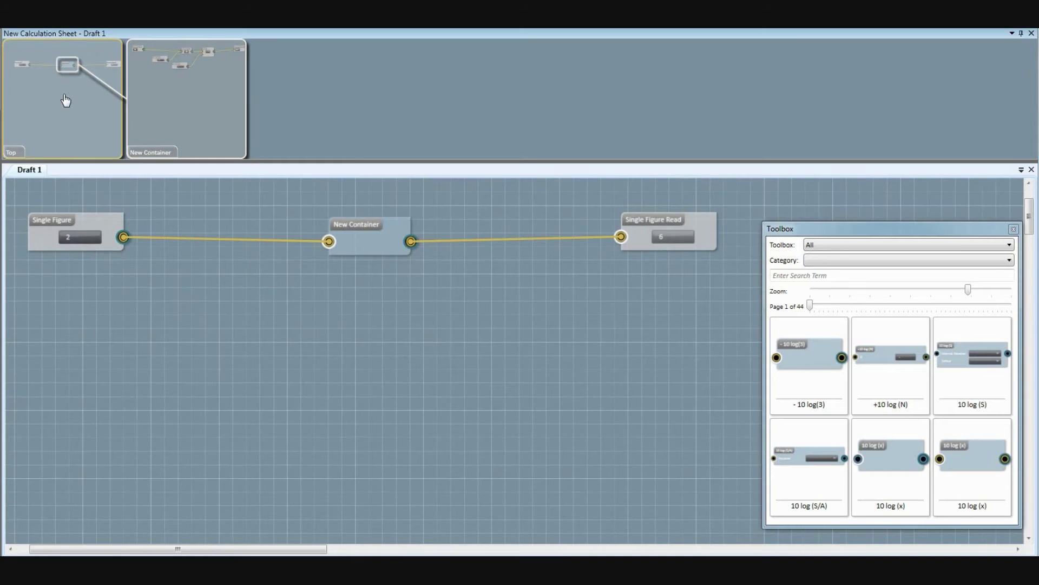
click(356, 224)
click(331, 271)
Move the container copy below the original and save it to the project toolbox
drag(557, 366, 375, 283)
drag(550, 362, 364, 339)
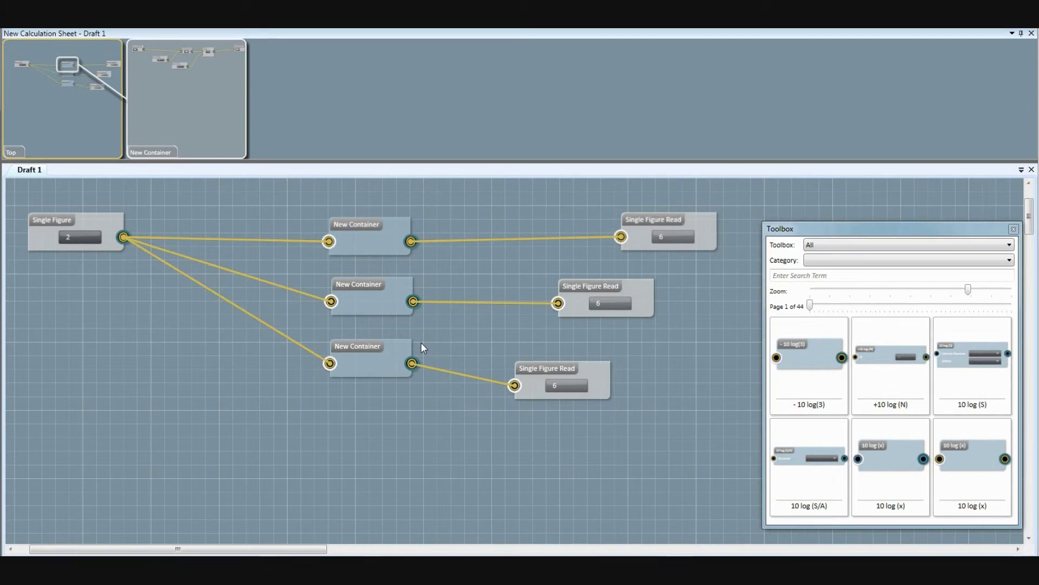
click(368, 348)
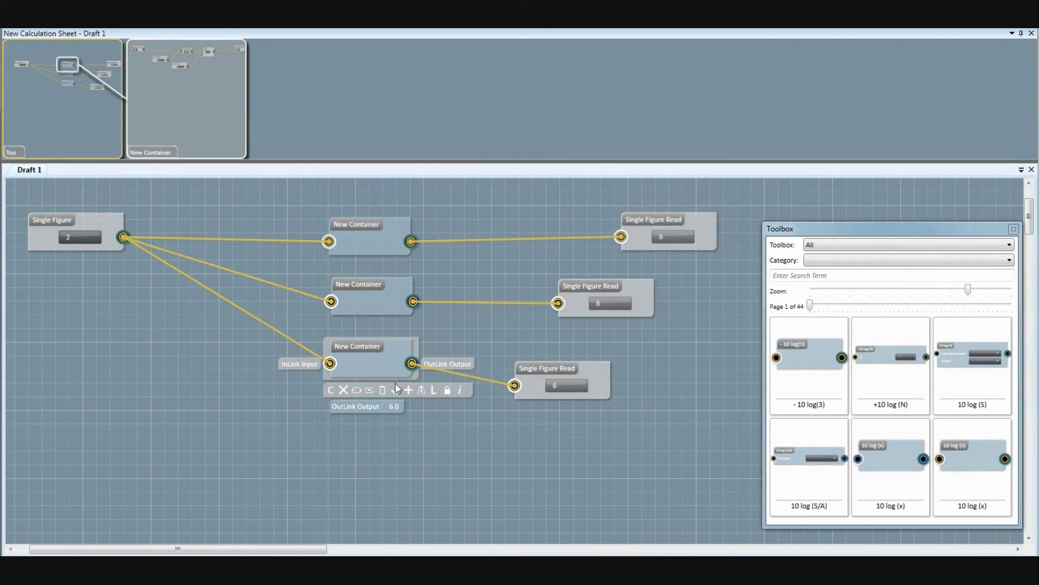
scroll(399, 385, up, 3)
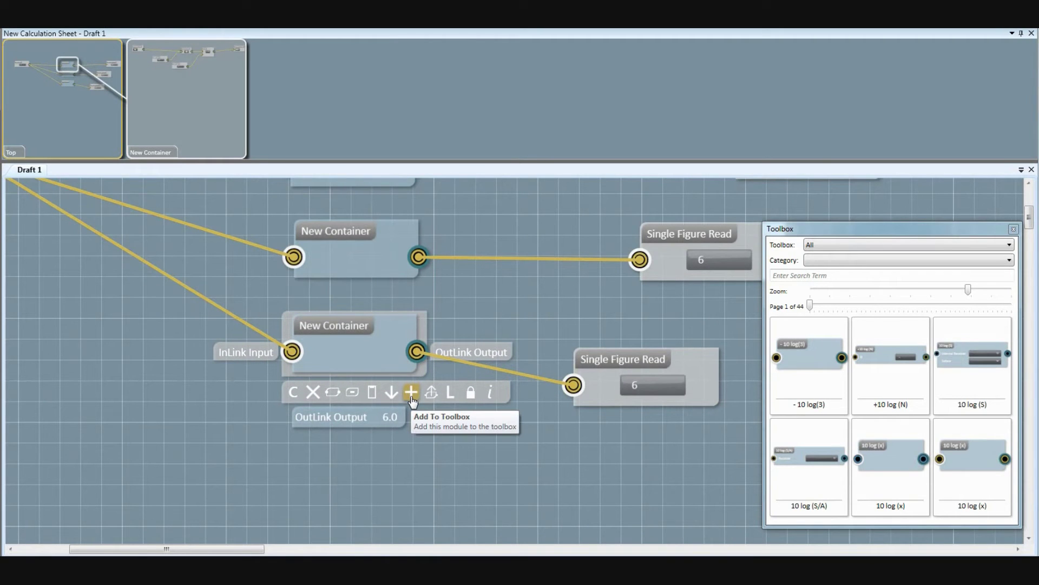
click(411, 397)
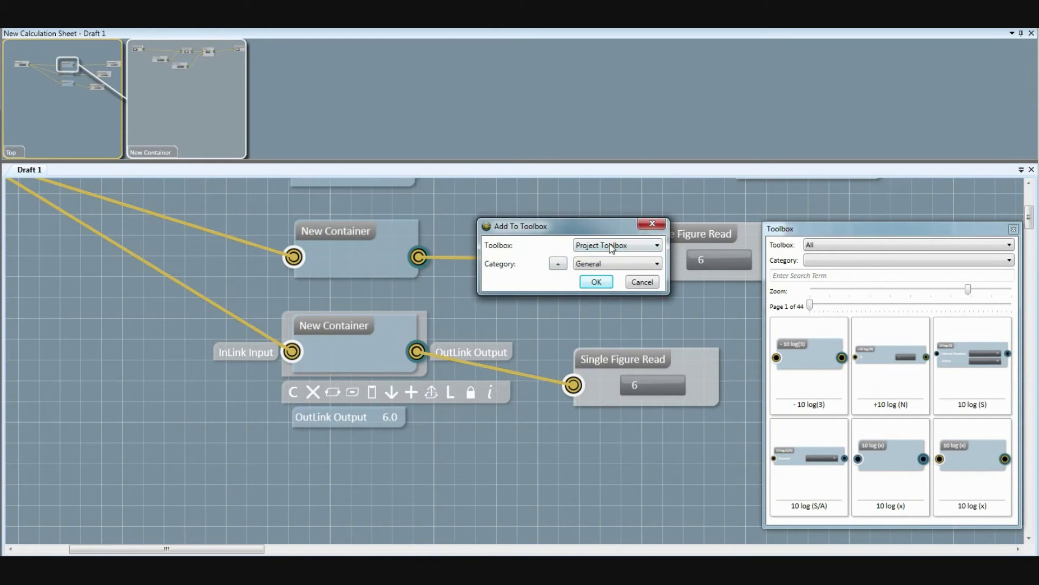
click(596, 281)
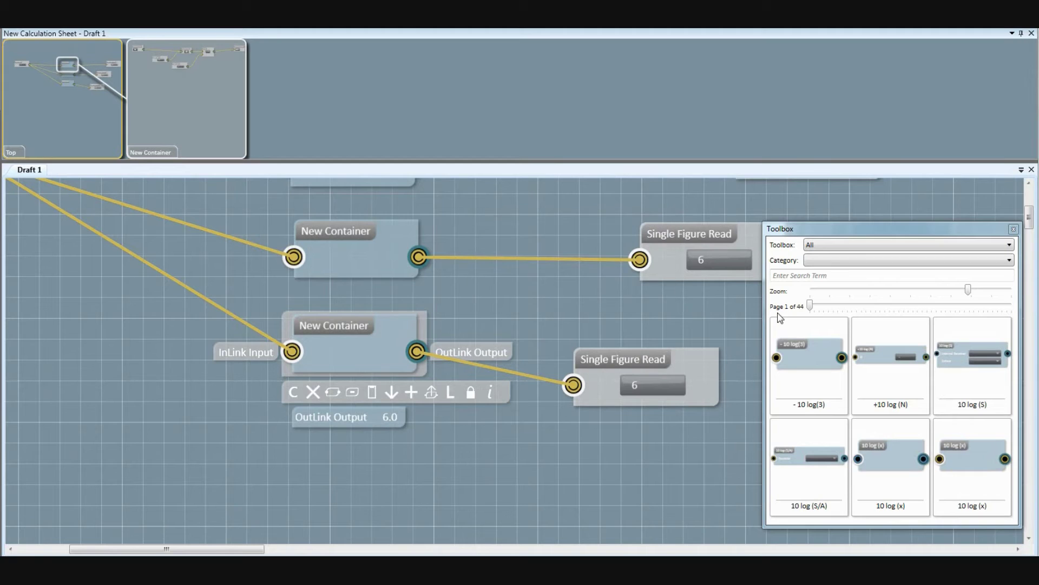
Search the toolbox for 'new' and place a New Container module below the existing nodes
click(825, 276)
text(new)
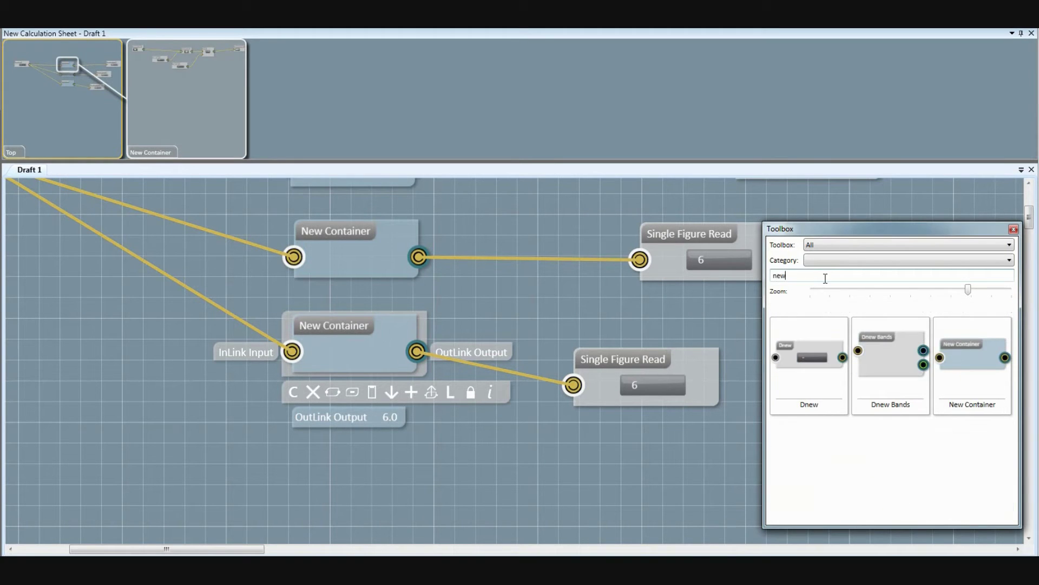
drag(673, 438, 354, 497)
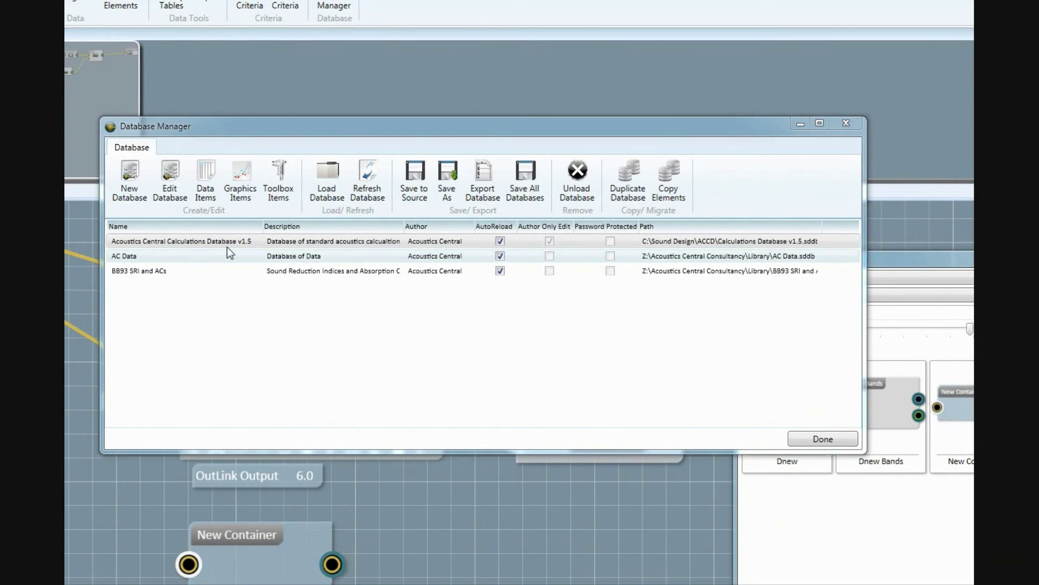
Browse the Acoustics Central Calculations Database v1.5 toolboxes to the Environmental toolbox contents
click(228, 240)
click(287, 191)
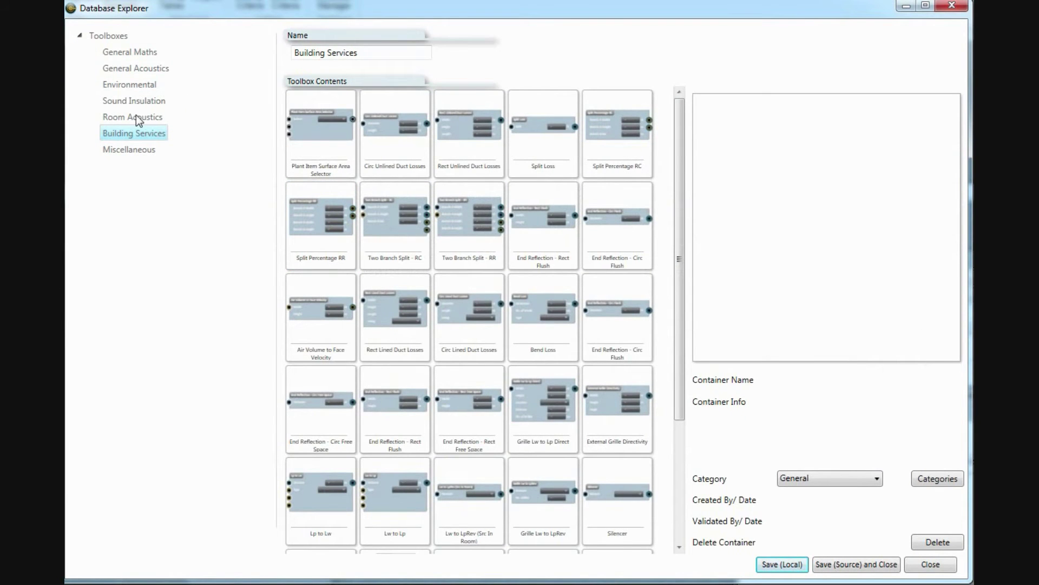
click(133, 101)
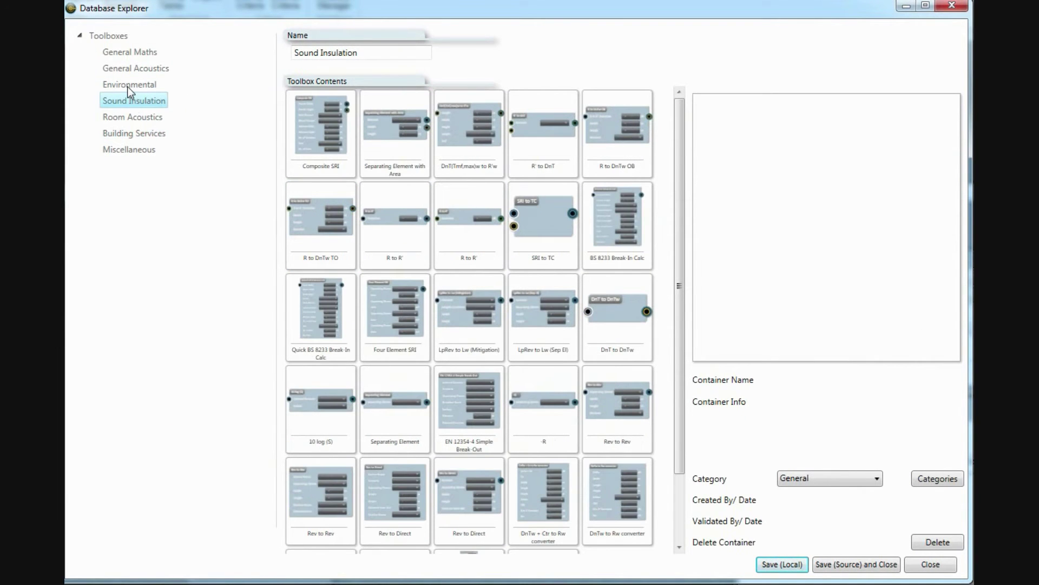
click(128, 86)
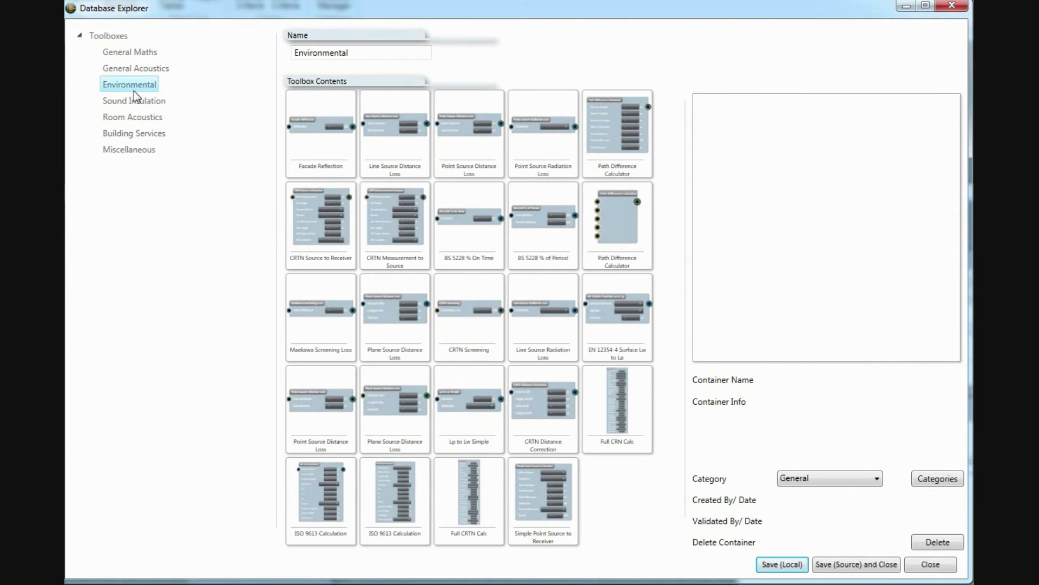
Select Maekawa Screening Loss and mark it as validated
click(490, 511)
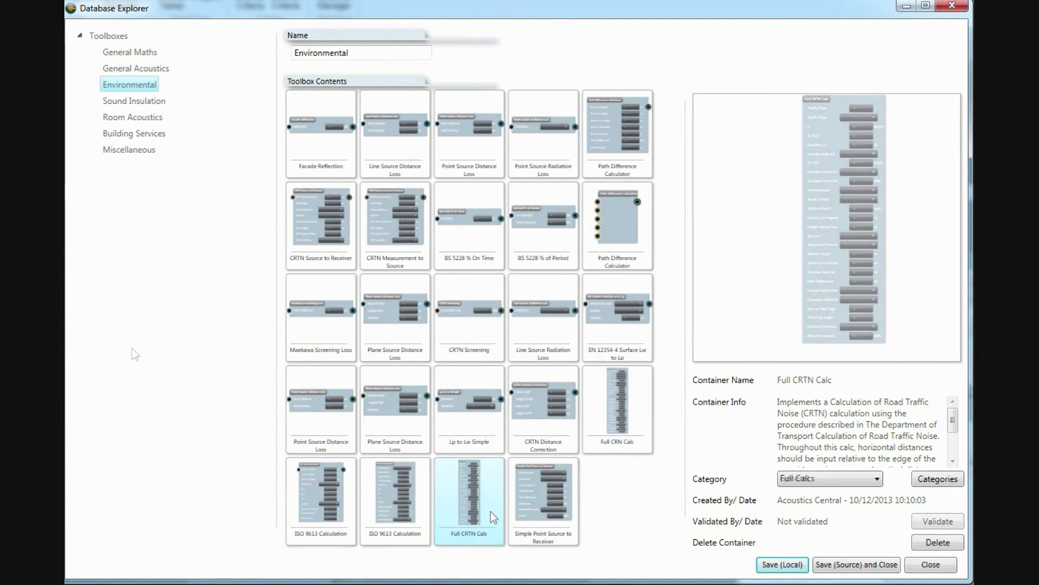
click(133, 352)
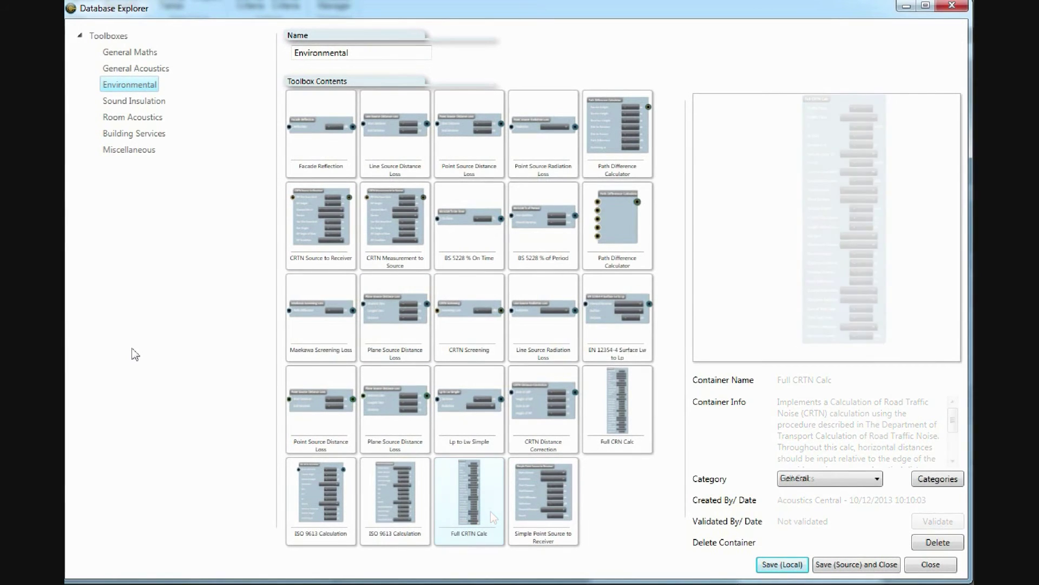
click(322, 330)
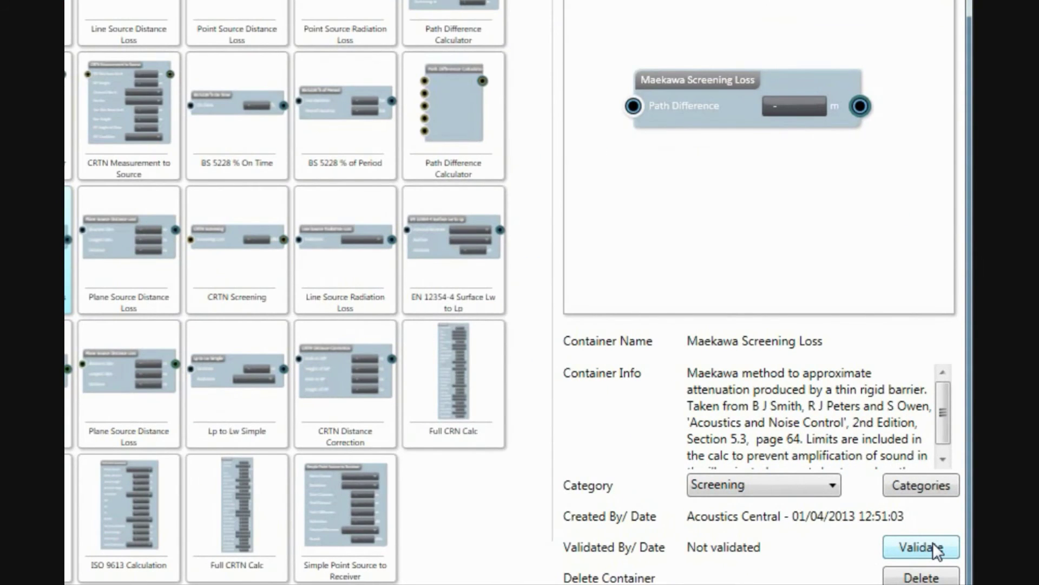
click(934, 543)
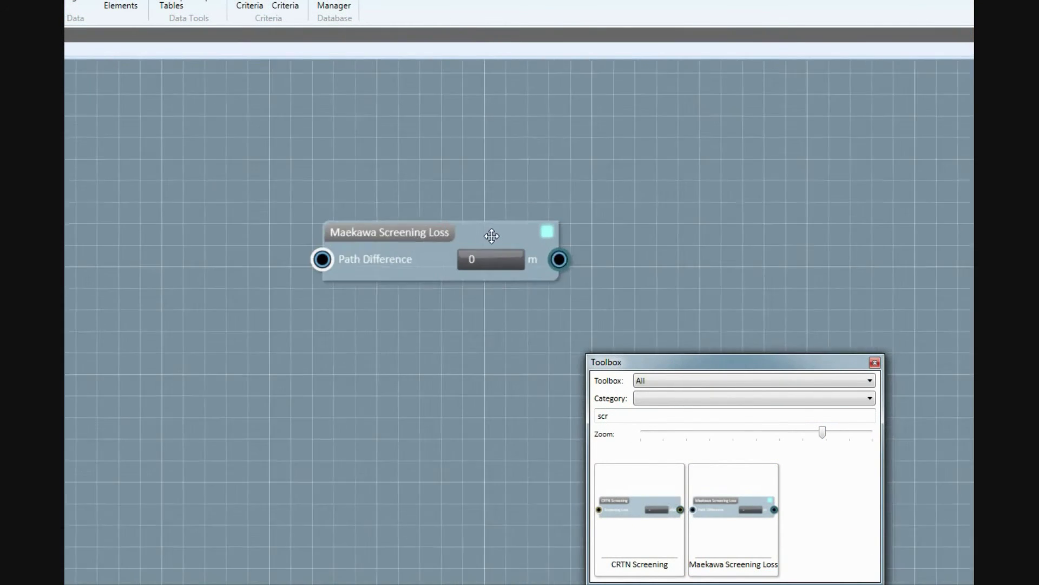
In the Maekawa Screening Loss node, delete the Single to Octave Band link into Multiply
scroll(523, 235, up, 3)
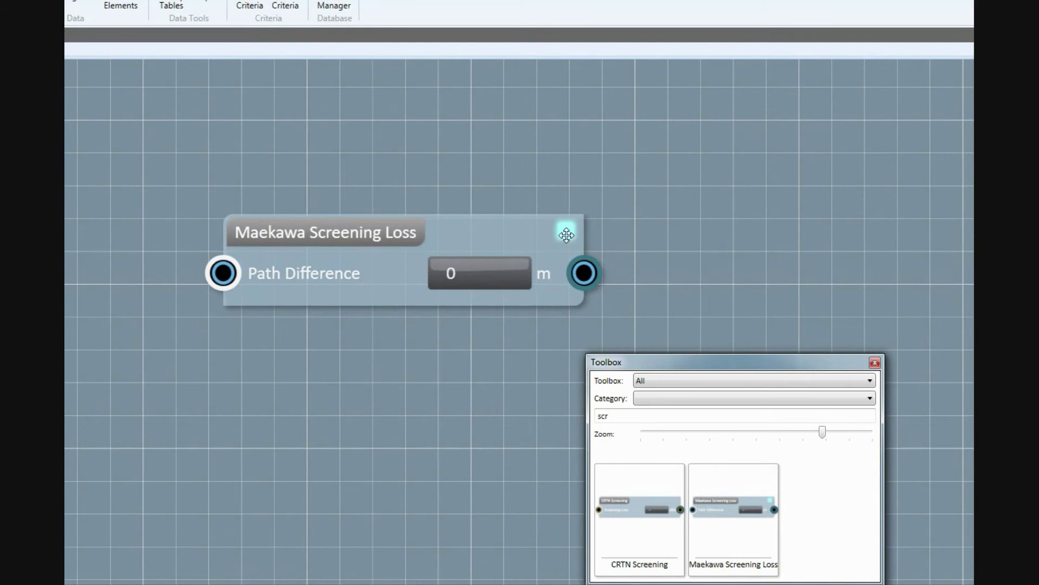
click(448, 233)
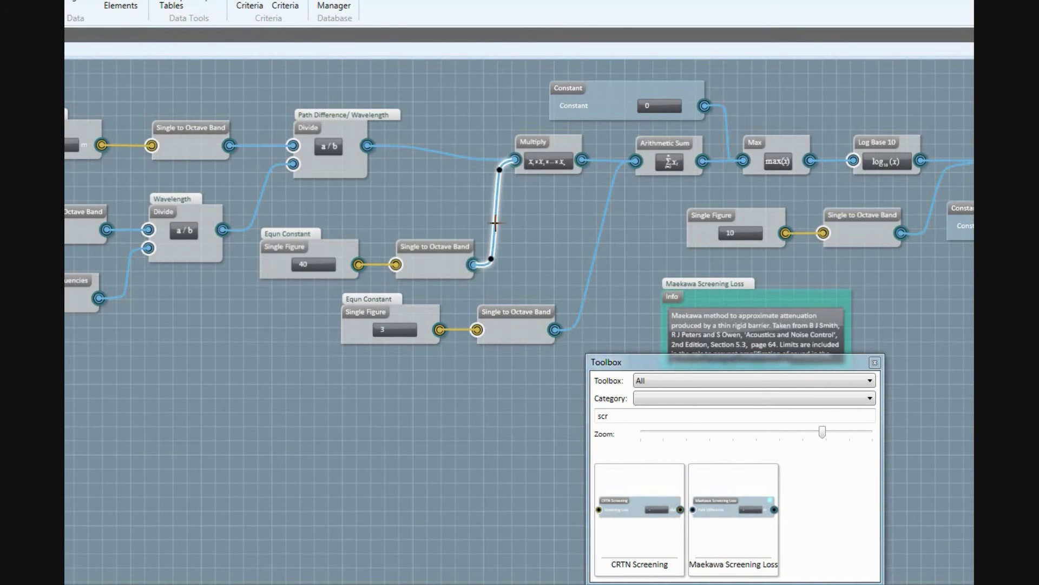
right_click(495, 223)
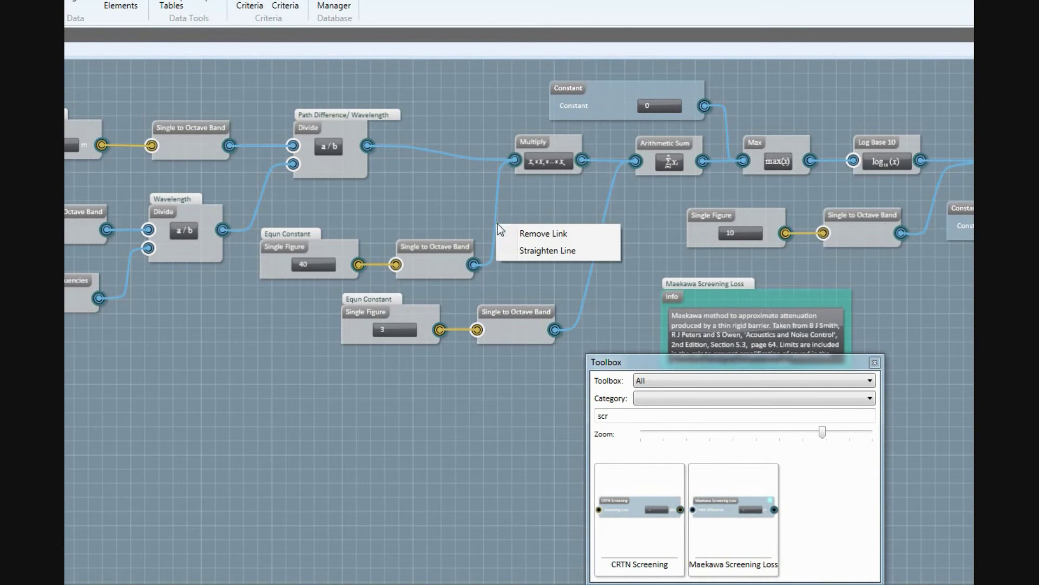
click(523, 236)
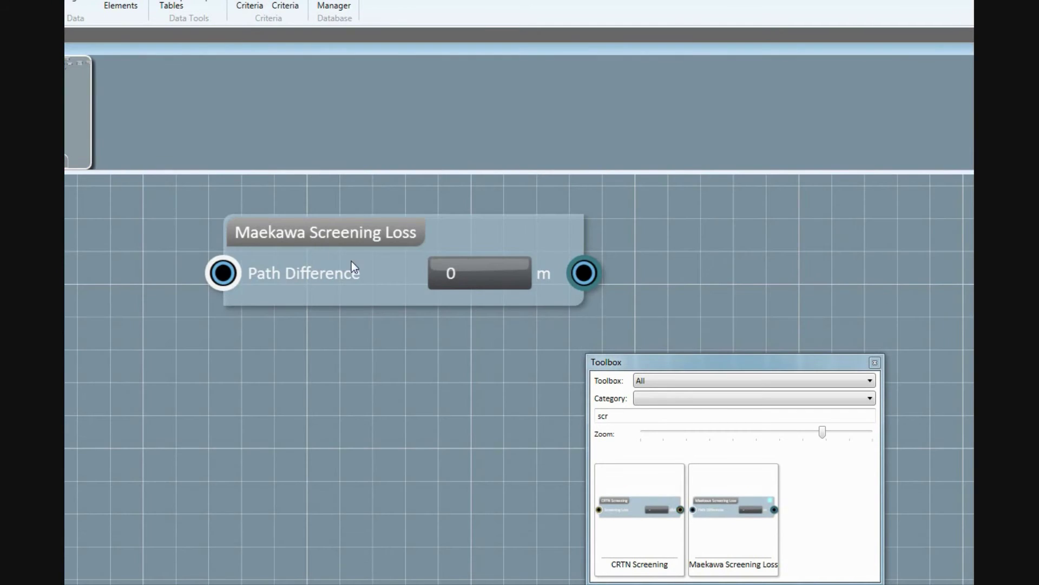
mouse_move(352, 271)
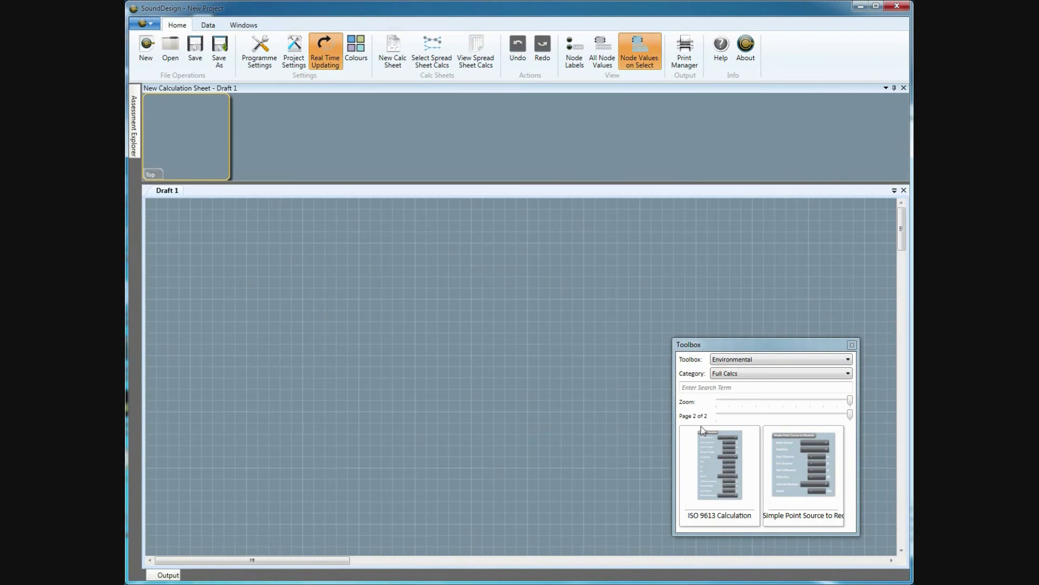
Place Simple Point Source to Receiver, drill into Point Source Distance Loss, then return to the top sheet
drag(792, 464, 499, 353)
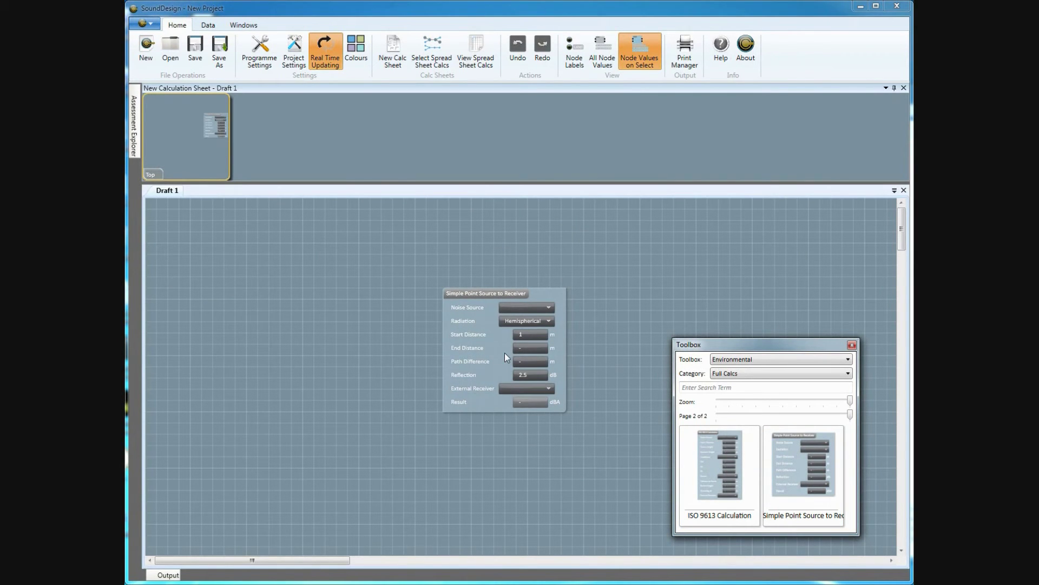
double_click(466, 339)
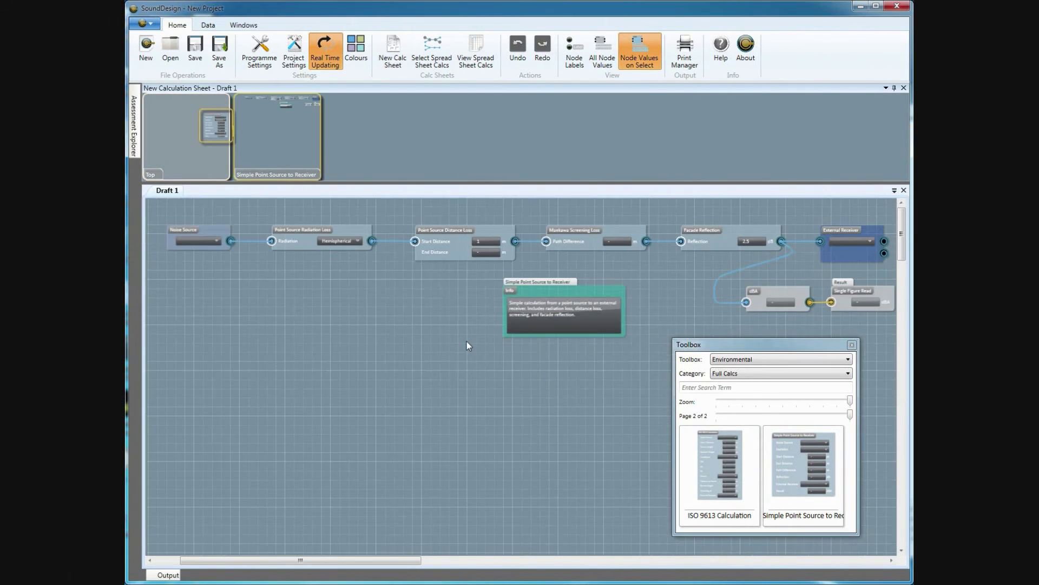
double_click(449, 251)
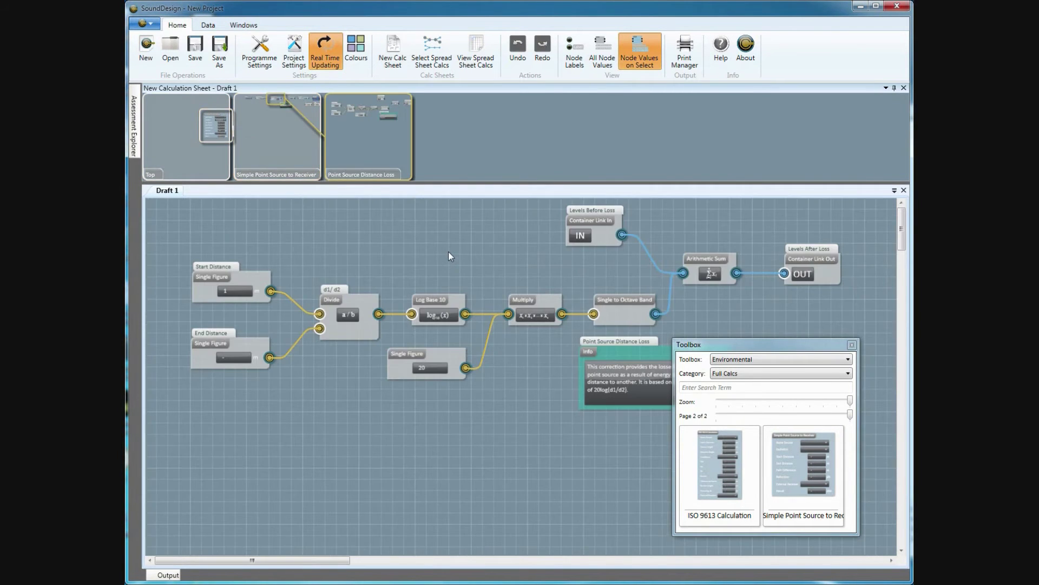
mouse_move(578, 451)
mouse_down()
mouse_move(491, 433)
mouse_move(580, 441)
mouse_up()
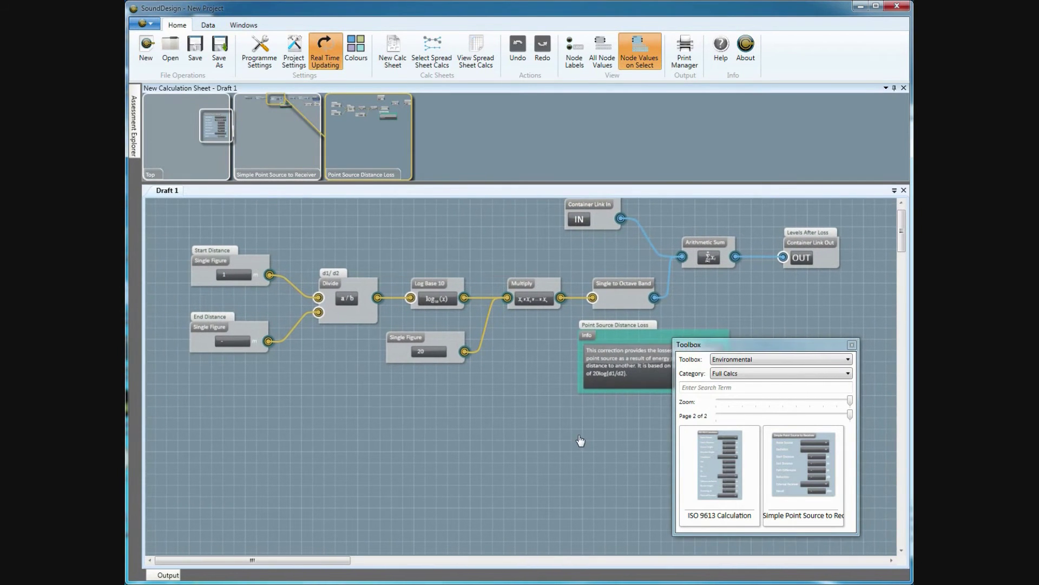
click(290, 164)
click(205, 160)
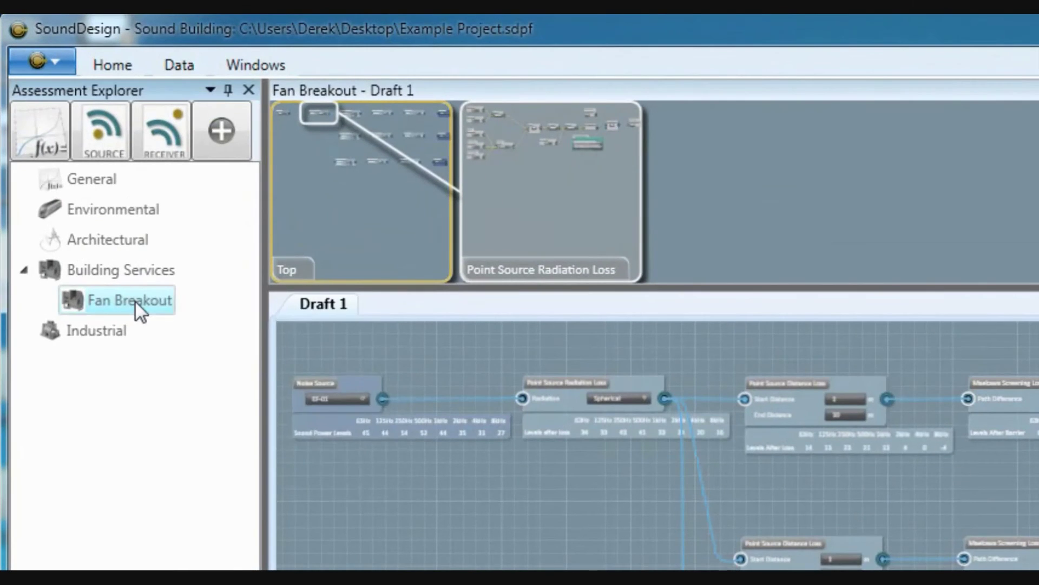
Create a new draft of the Fan Breakout sheet, then switch back to Draft 1
right_click(135, 301)
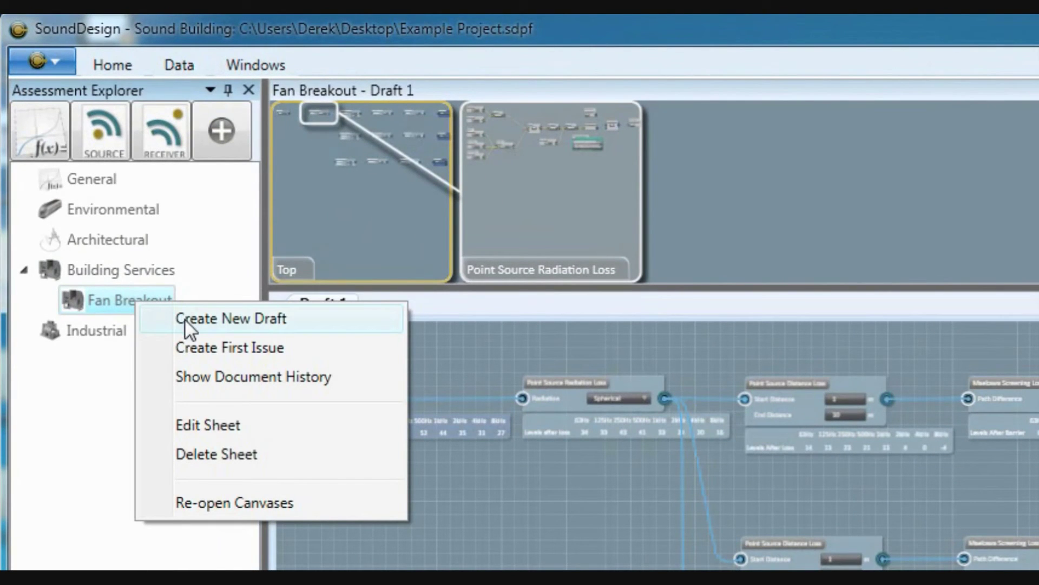
click(226, 317)
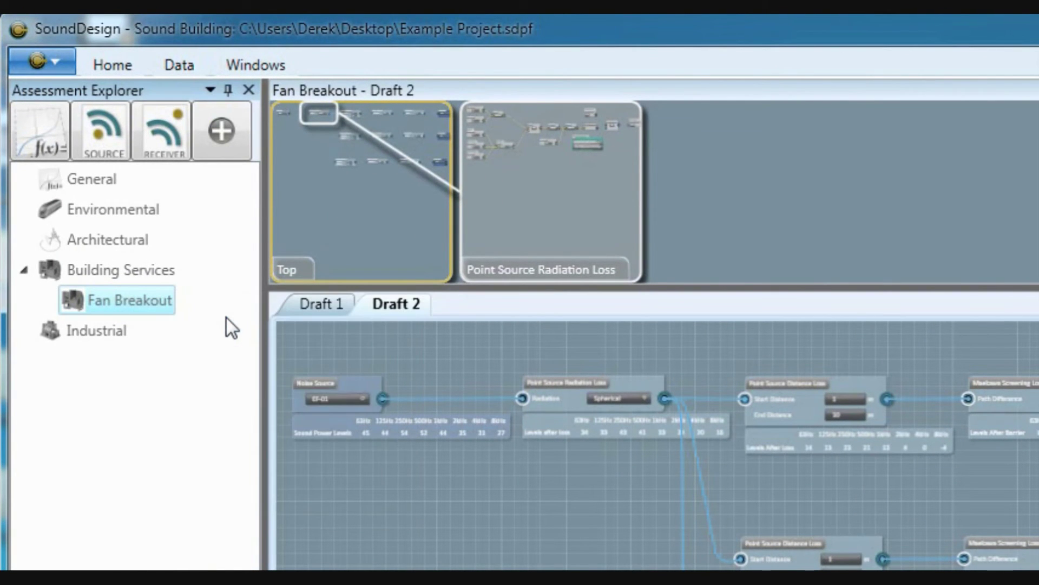
click(320, 309)
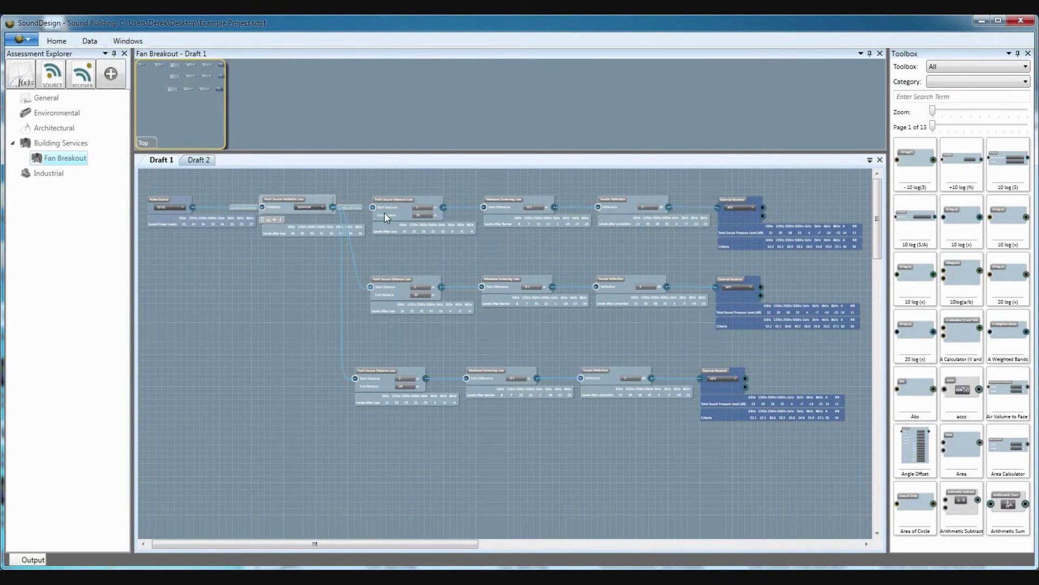
Show the document history of the Fan Breakout sheet
mouse_move(417, 282)
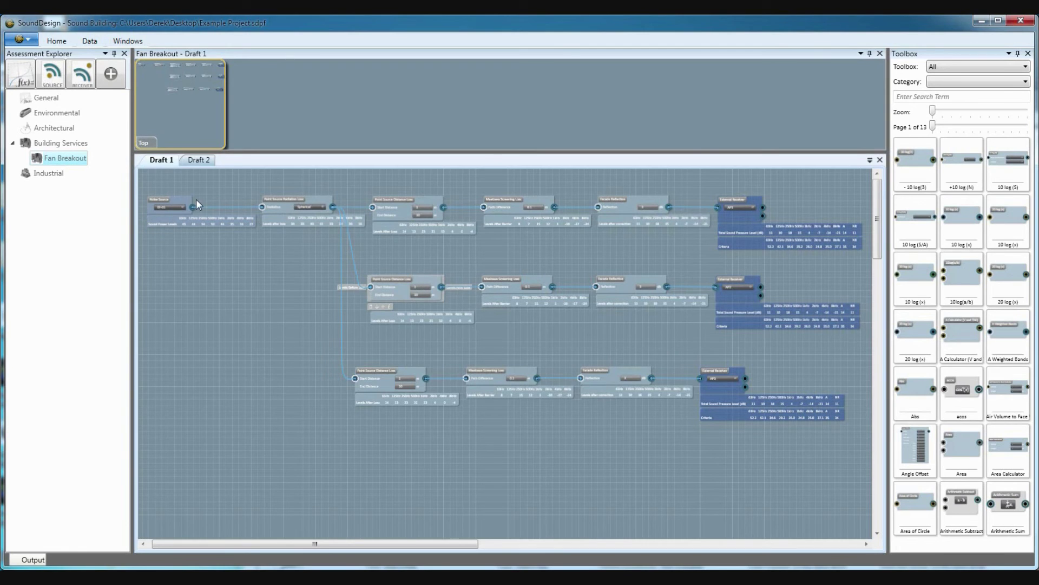
right_click(75, 158)
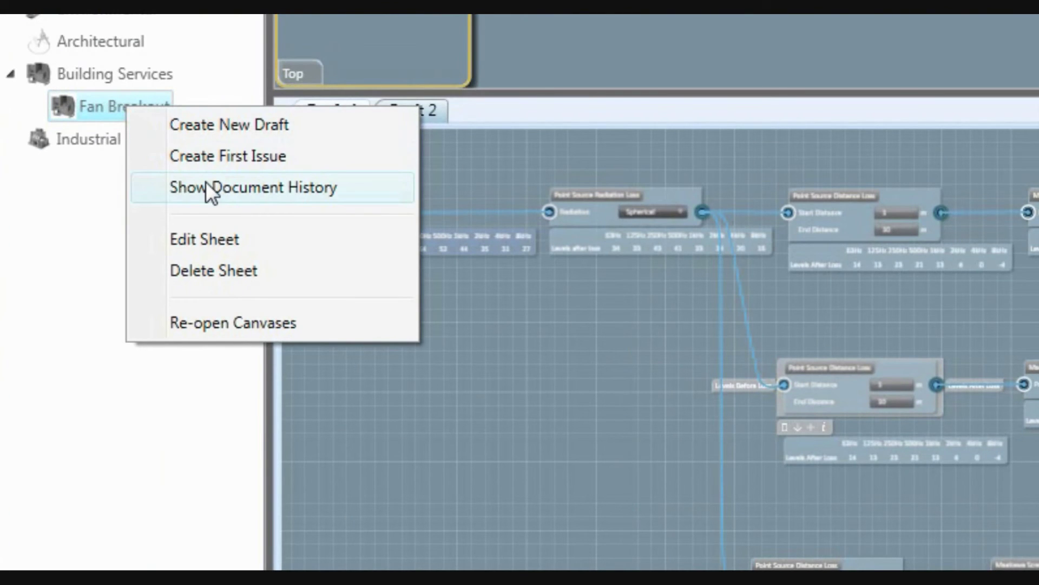
click(207, 187)
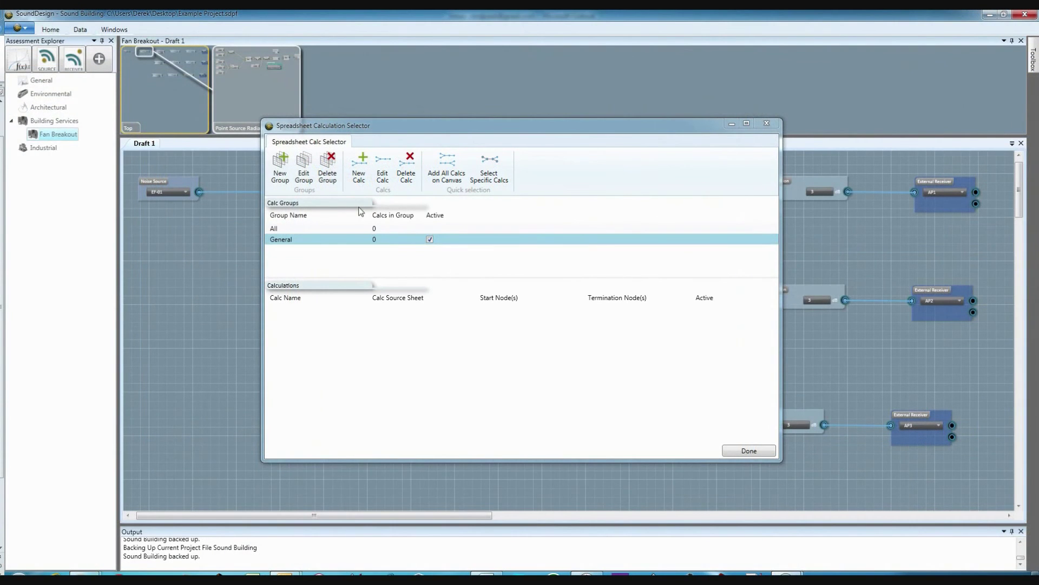
Define a new spreadsheet calculation ending at receiver AP2 and confirm it
click(359, 165)
click(399, 181)
drag(407, 260, 247, 347)
click(915, 303)
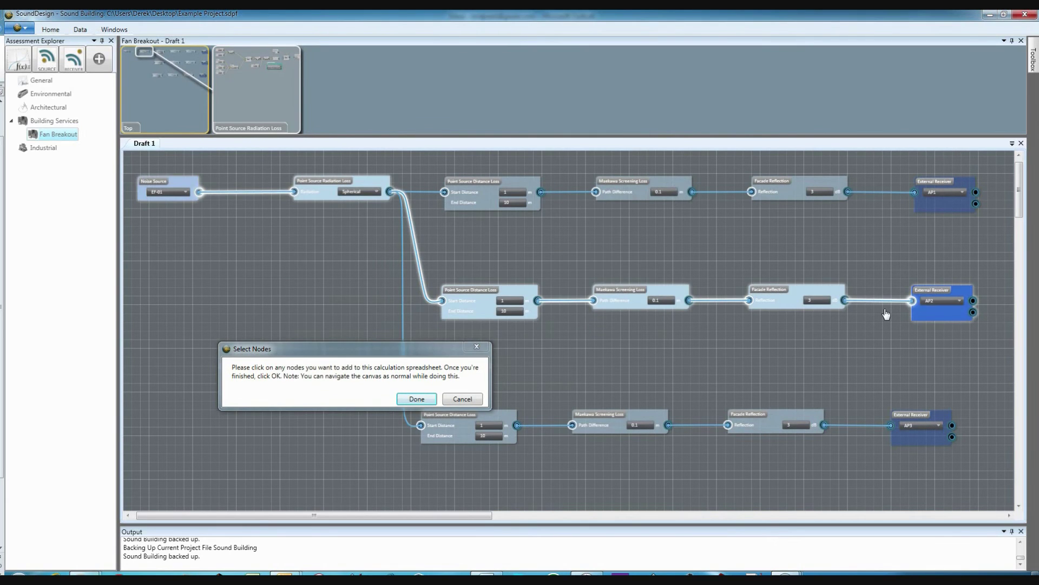
click(417, 400)
click(681, 416)
click(730, 450)
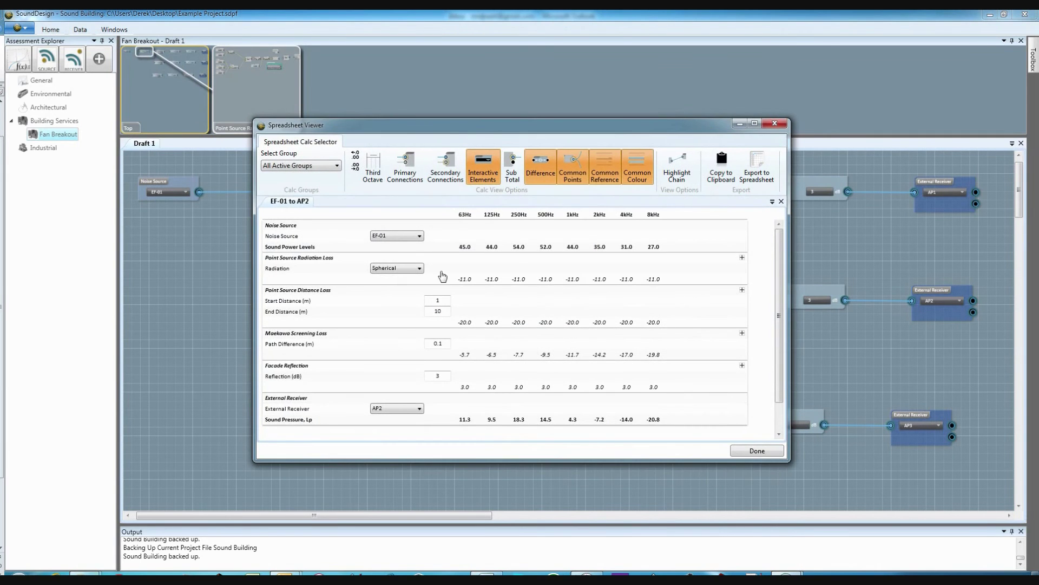
Set the noise source to CU-01, radiation to Hemispherical and end distance to 12
click(416, 238)
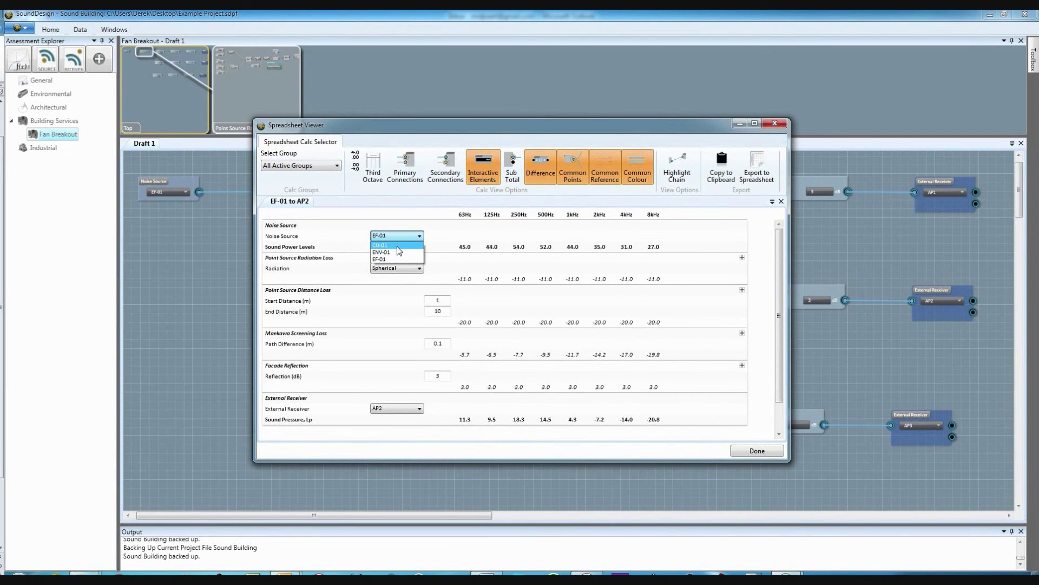
click(399, 261)
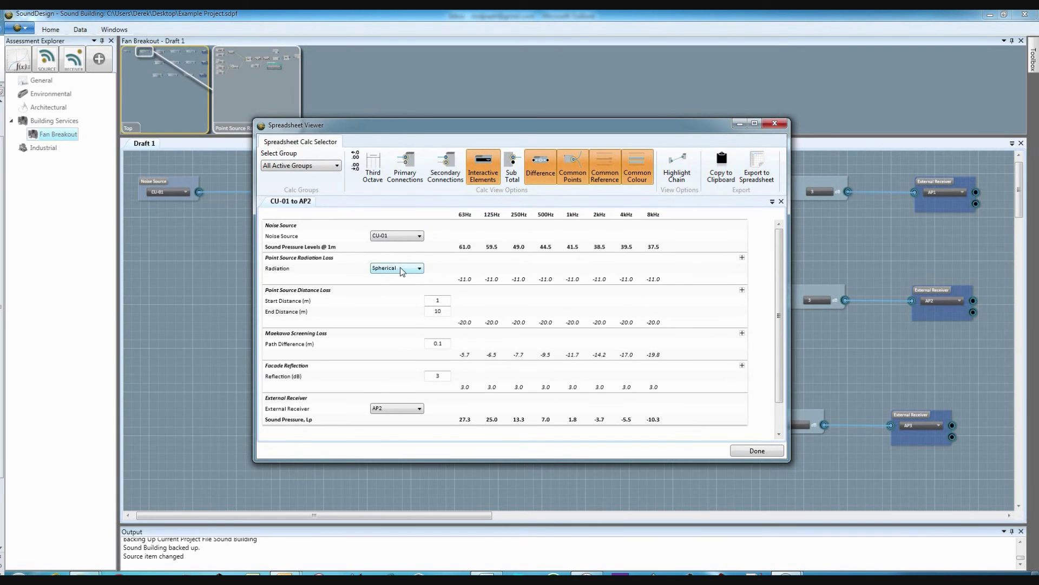
click(399, 268)
click(399, 285)
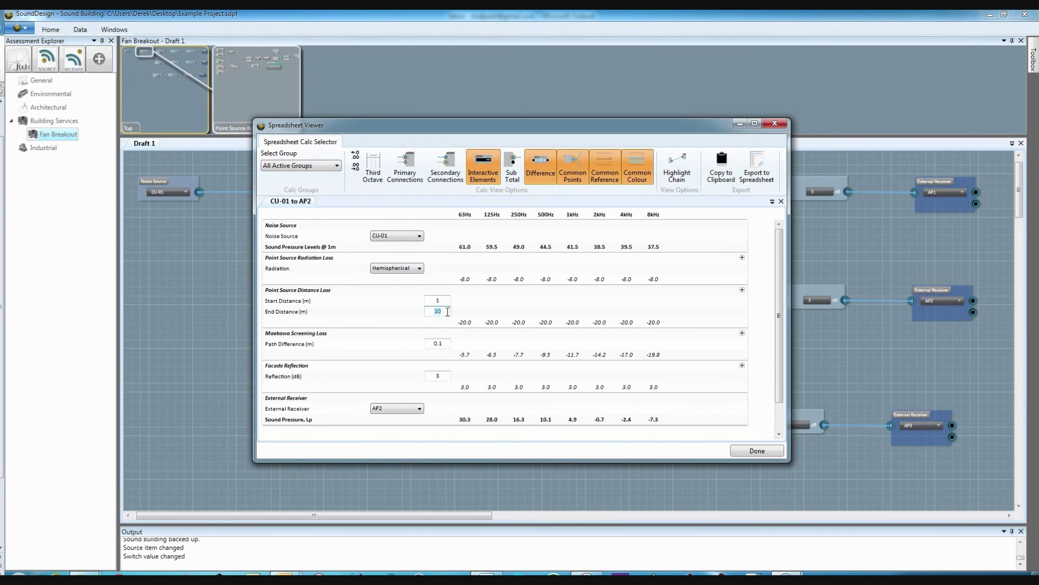
text(12)
key(Return)
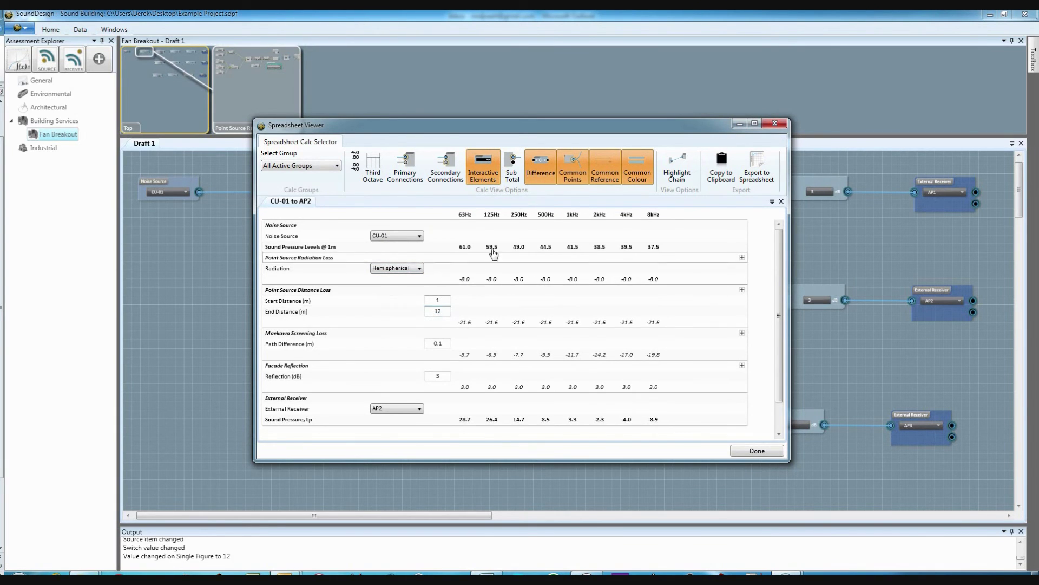
Round levels to whole numbers, add A-weighted and NR source totals and an A-weighted receiver total
mouse_move(490, 249)
click(287, 269)
click(269, 285)
click(346, 287)
scroll(652, 382, down, 2)
click(652, 383)
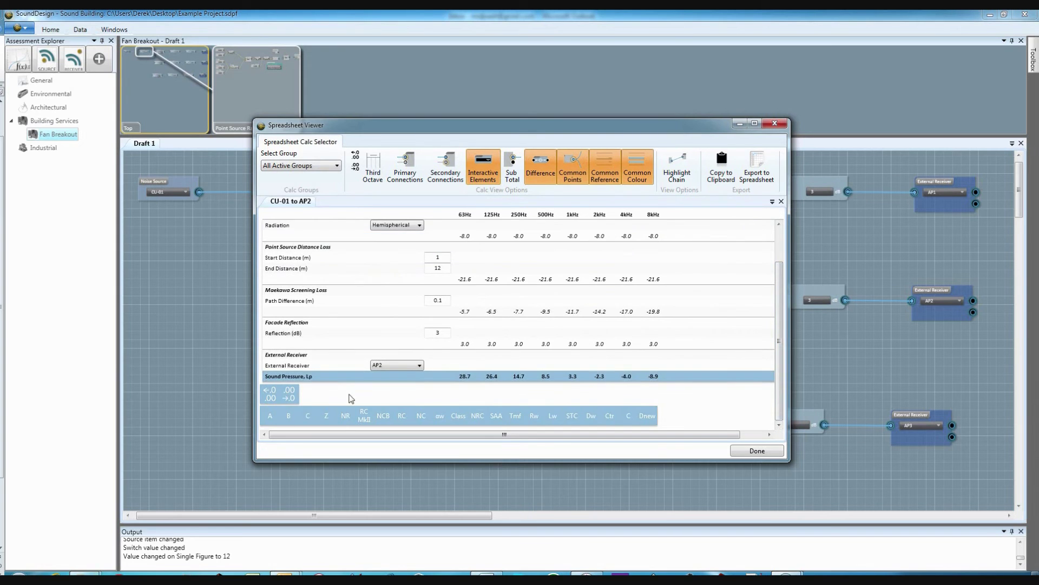
click(270, 416)
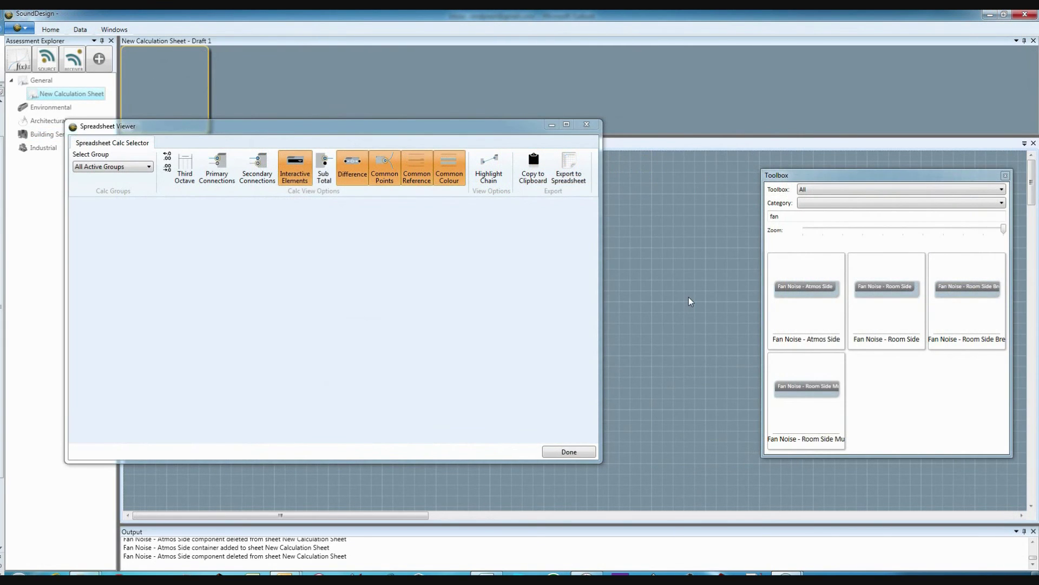
Place a Fan Noise - Atmos Side element, then paste the calculation results into Excel cell D5
drag(807, 287, 675, 295)
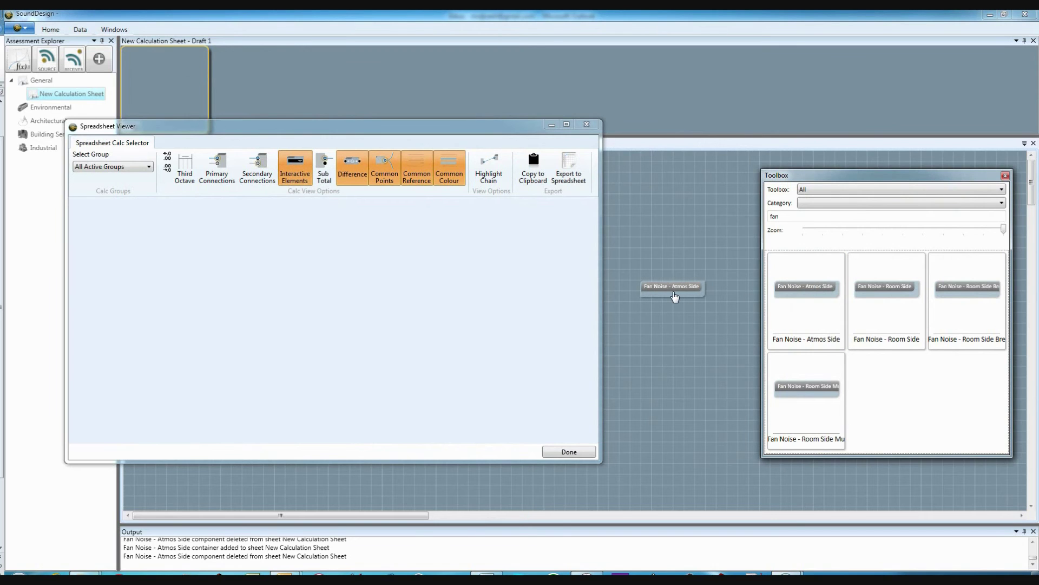
drag(593, 277, 592, 324)
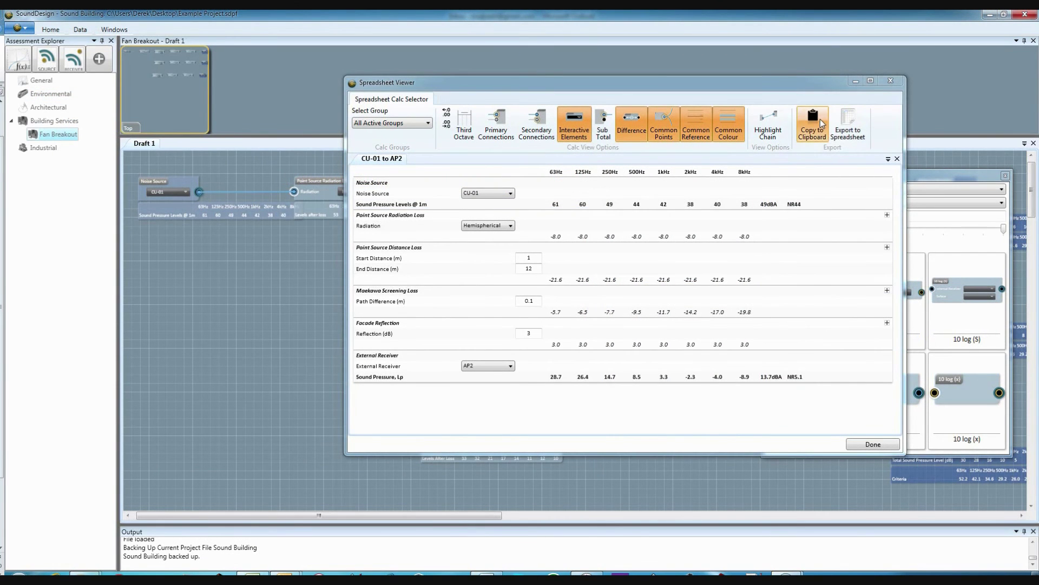
click(821, 119)
key(alt+Tab)
key(alt+Tab)
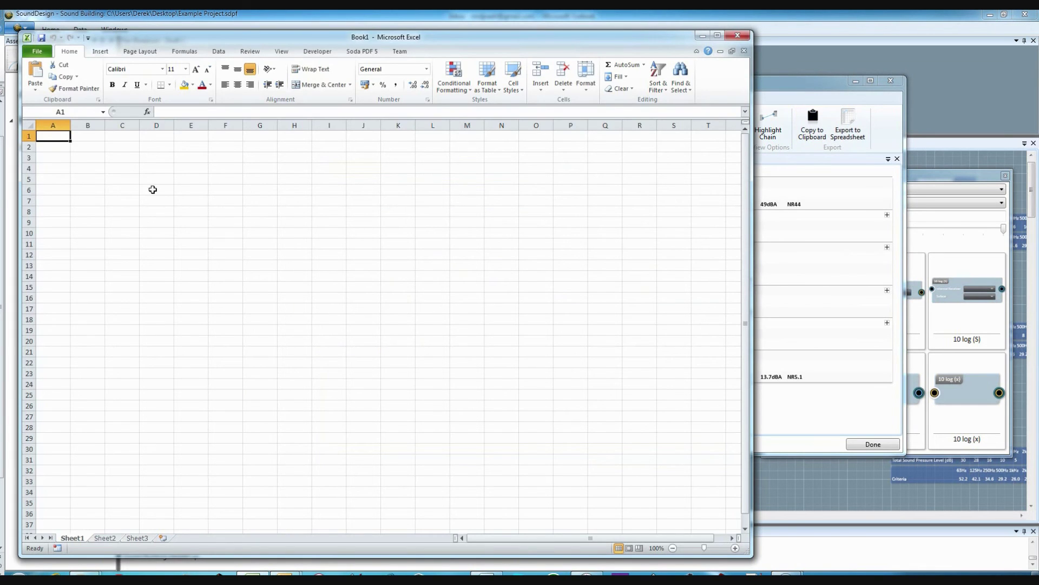
click(144, 180)
key(ctrl+v)
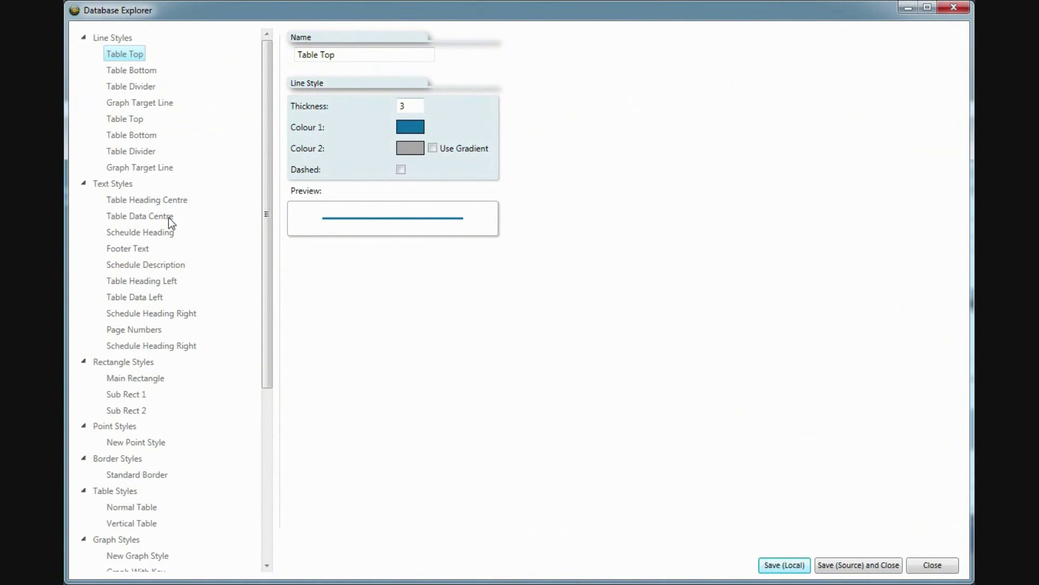
Review the Table Heading Centre, Sub Rect 1, Normal Table and New Graph Style settings
click(150, 203)
click(131, 394)
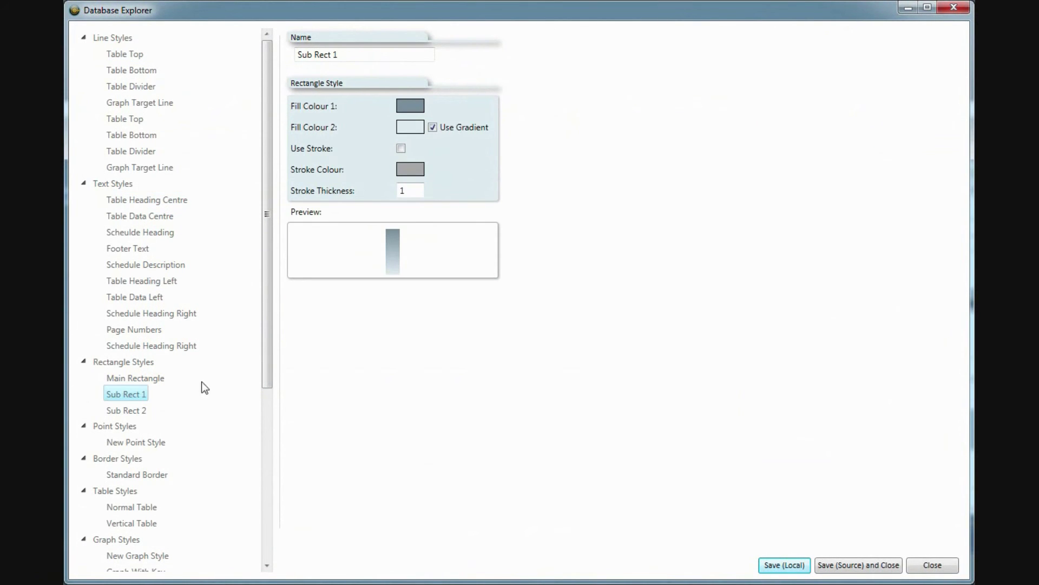
drag(266, 375, 266, 470)
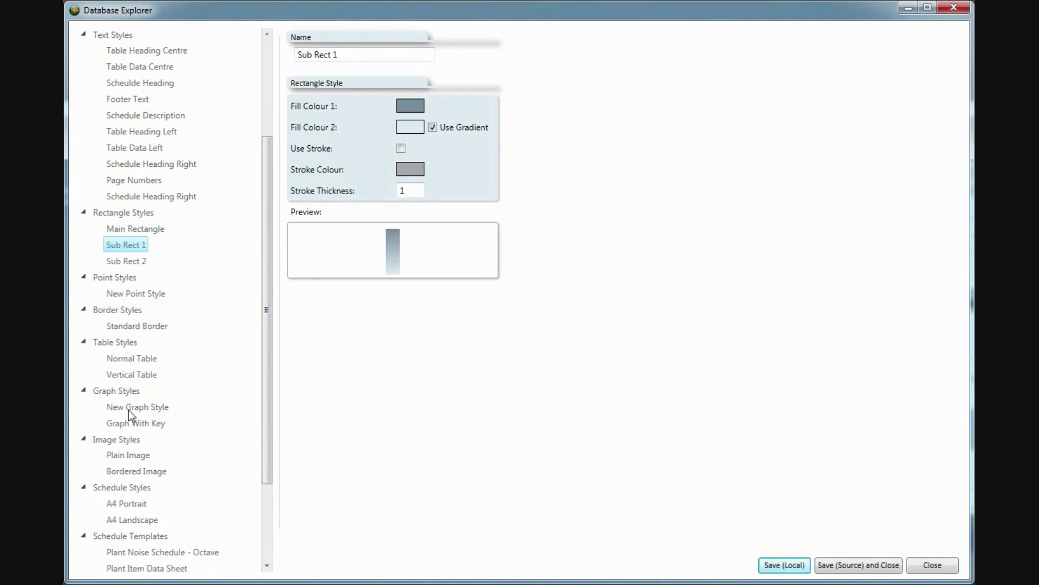
click(125, 358)
click(124, 406)
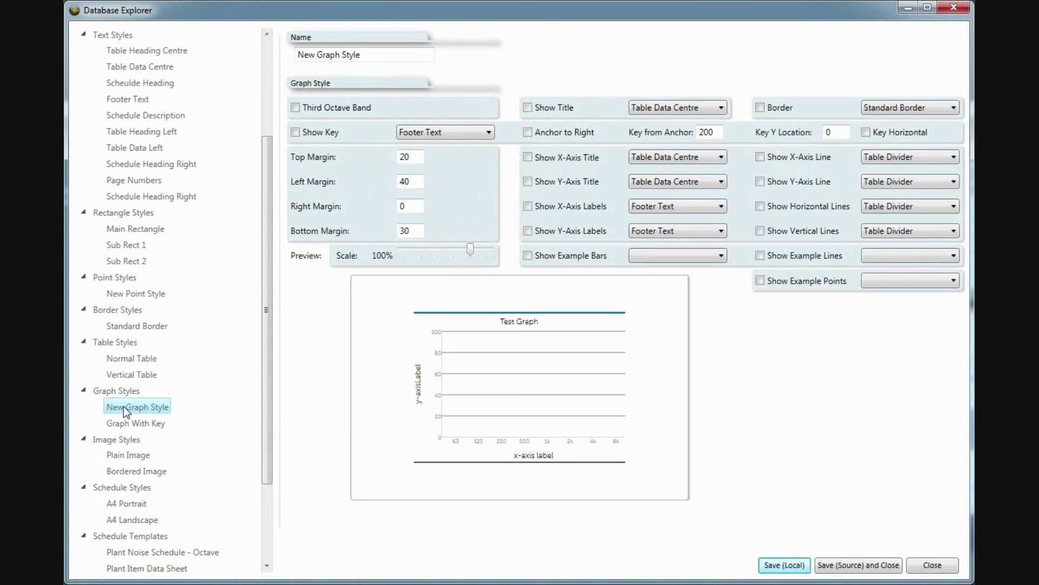
Preview the Plant Noise Schedule, Plant Item Data Sheet, Calculation Sheets and Internal Receiver Room Acoustics templates
click(142, 552)
scroll(151, 514, down, 4)
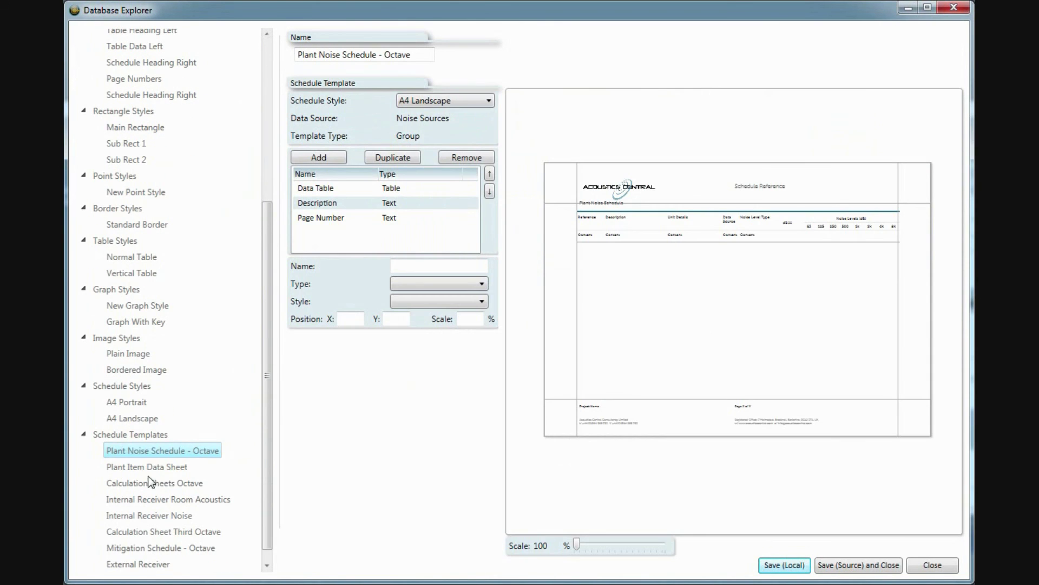
click(148, 465)
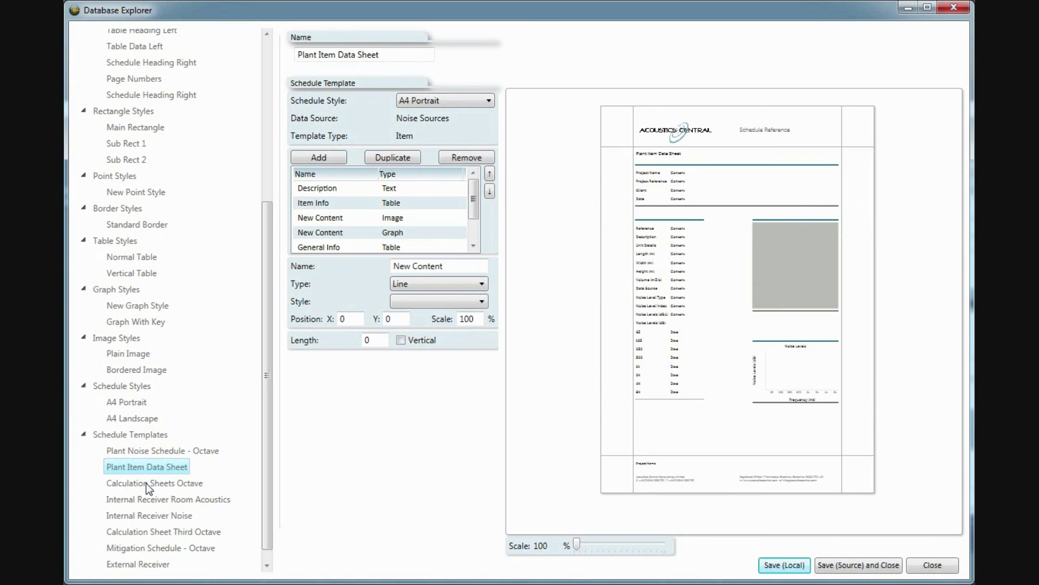
click(148, 484)
click(142, 498)
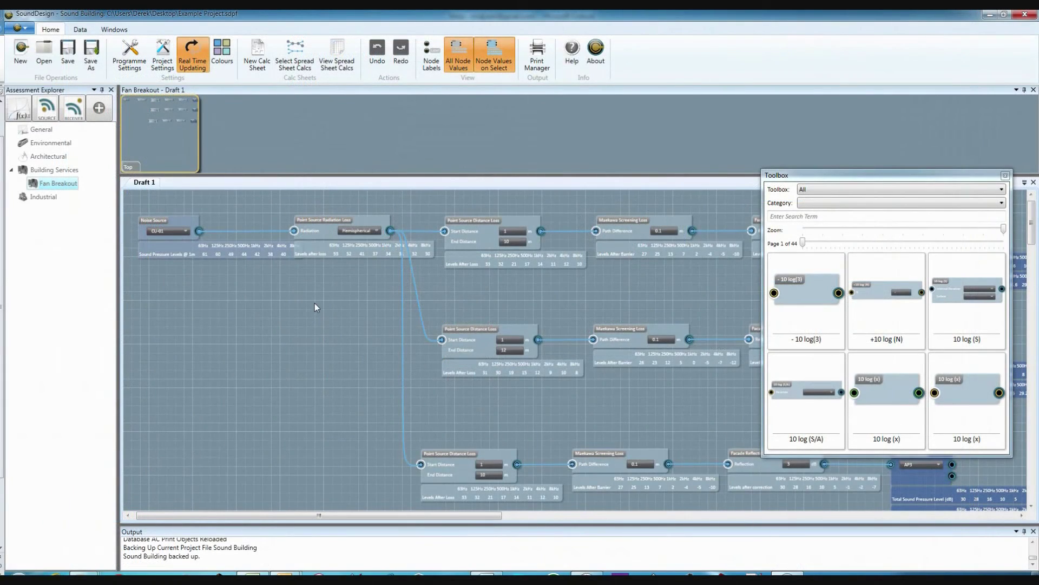
Preview the Plant Item Data Sheet full-screen with two pages side by side
click(531, 60)
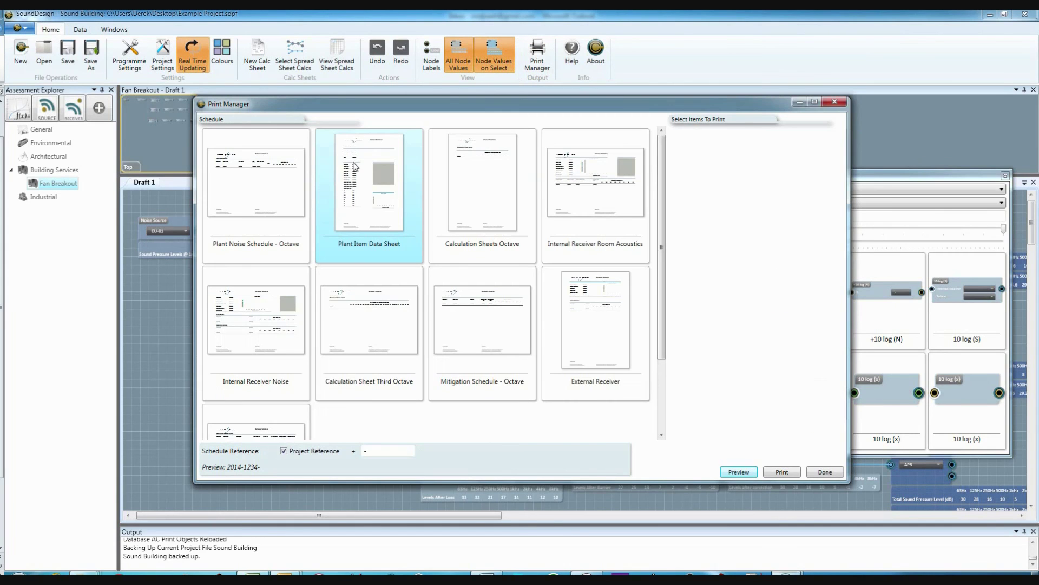
click(356, 168)
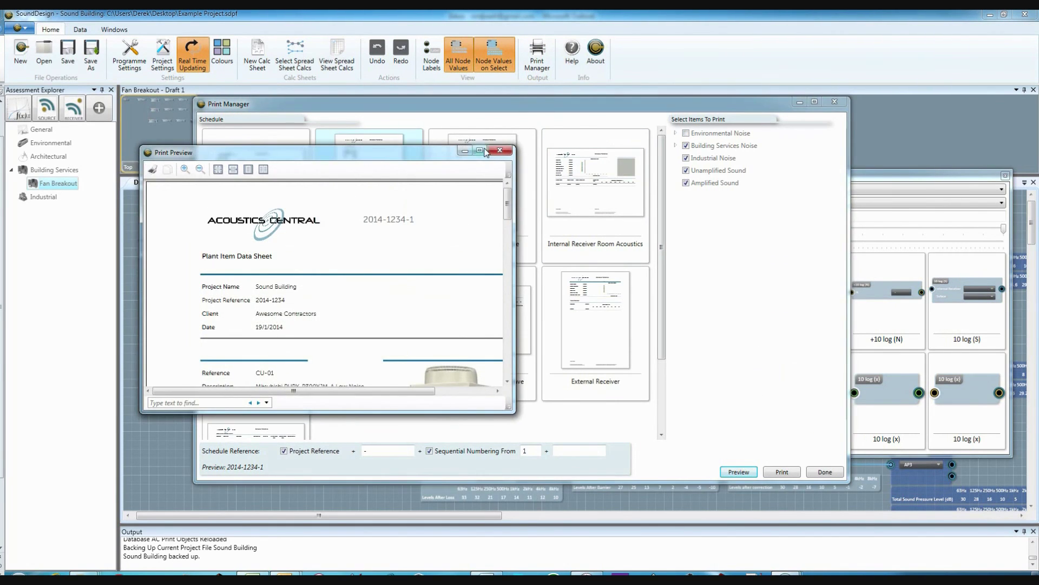
click(480, 150)
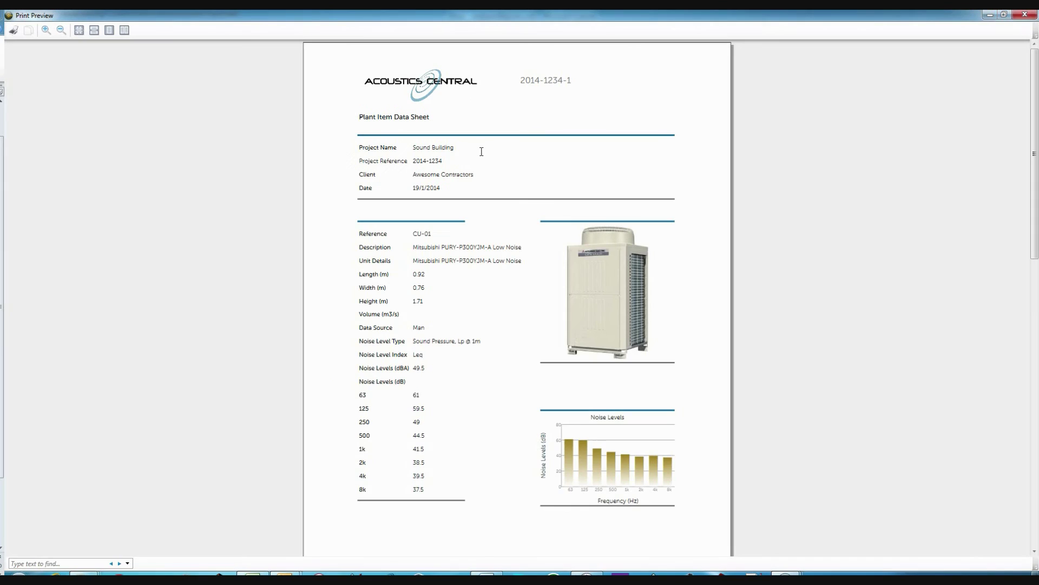
click(124, 31)
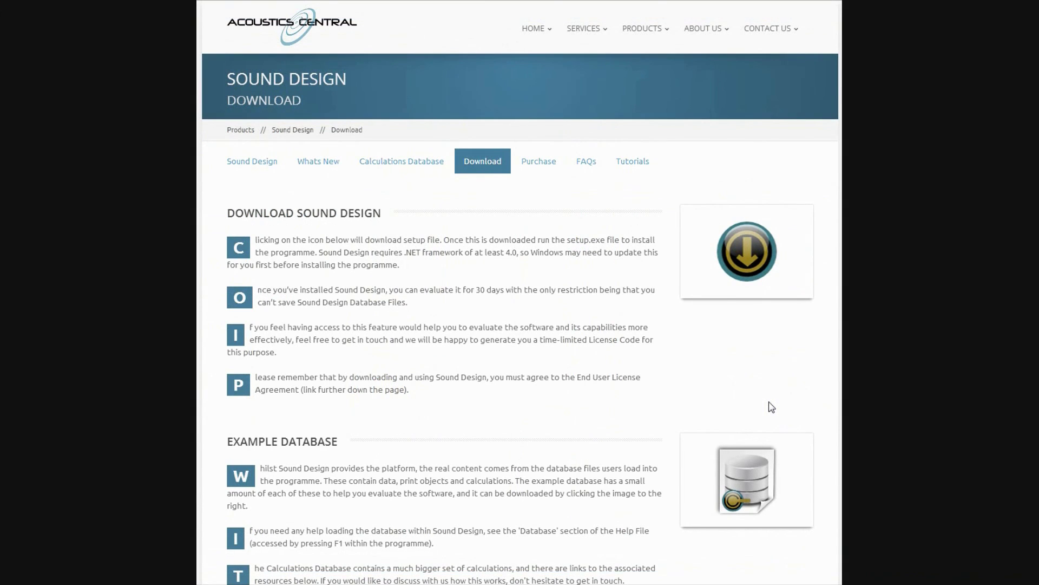
Open the Sound Design Download tab and scroll to the database and reference-guide downloads
scroll(769, 391, down, 6)
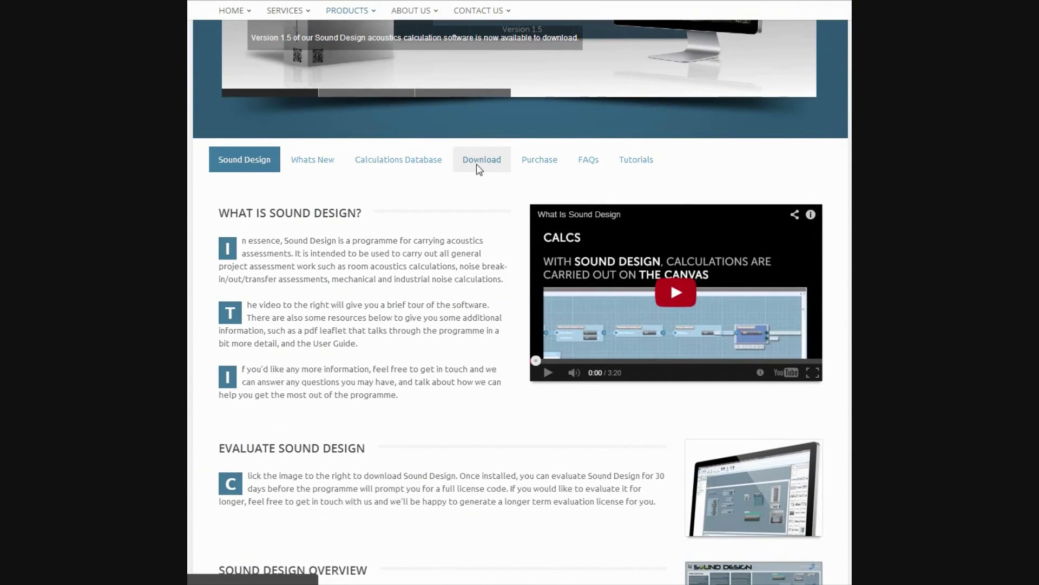
click(479, 161)
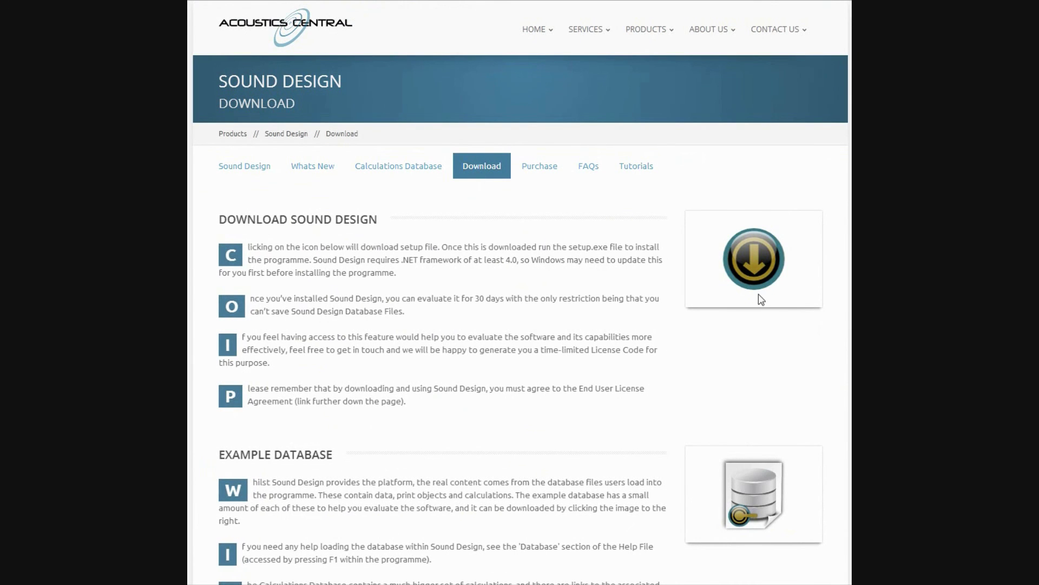
scroll(766, 278, down, 5)
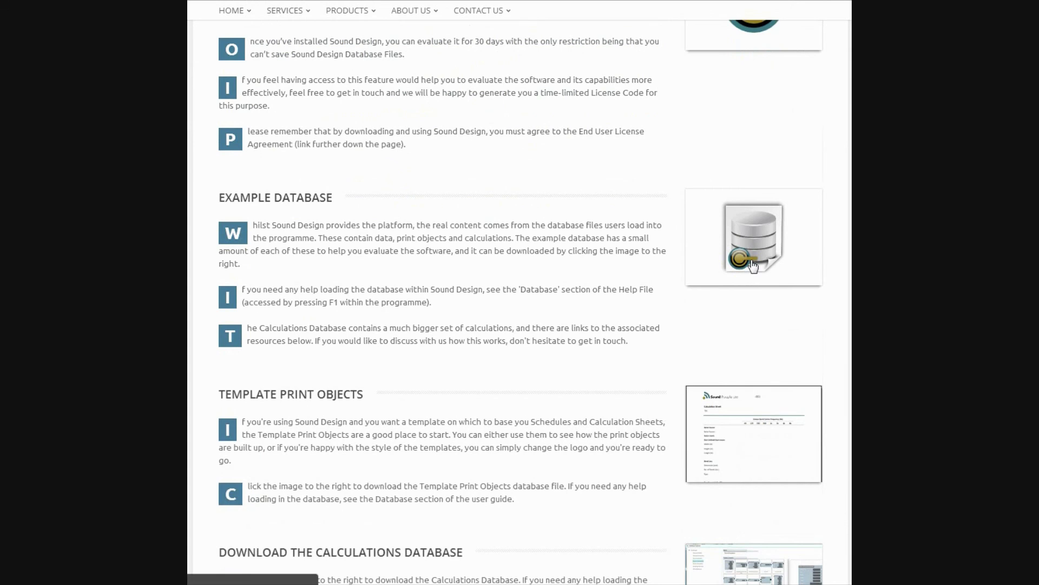
scroll(751, 266, down, 4)
scroll(740, 249, down, 4)
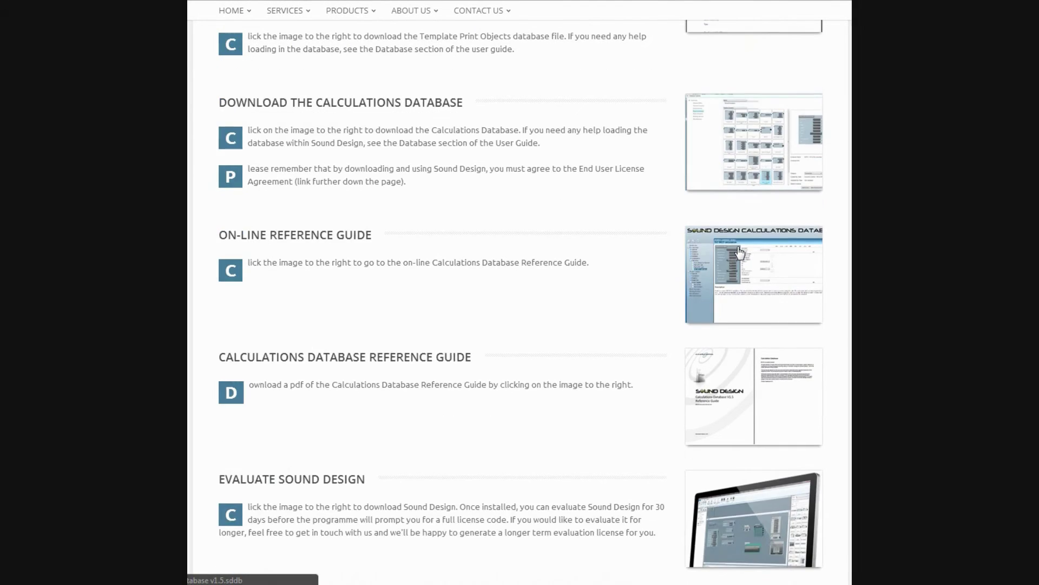